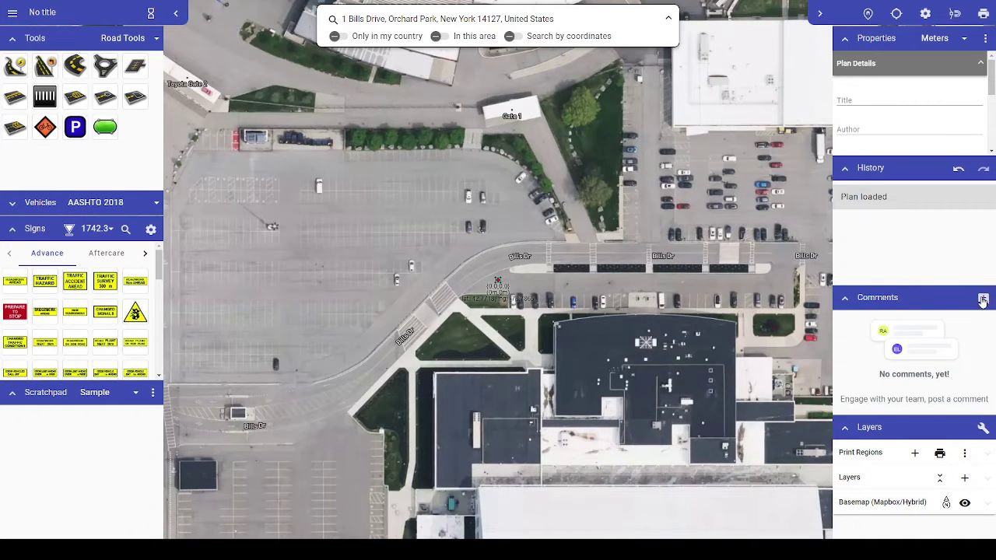
Step: Post 'Test comment' as a new conversation in the Comments panel
click(982, 299)
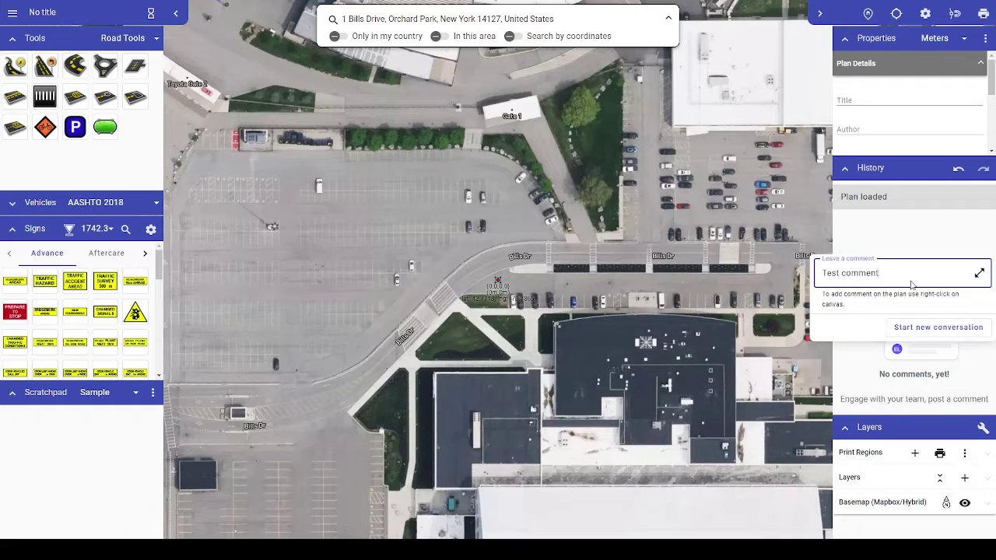
click(925, 330)
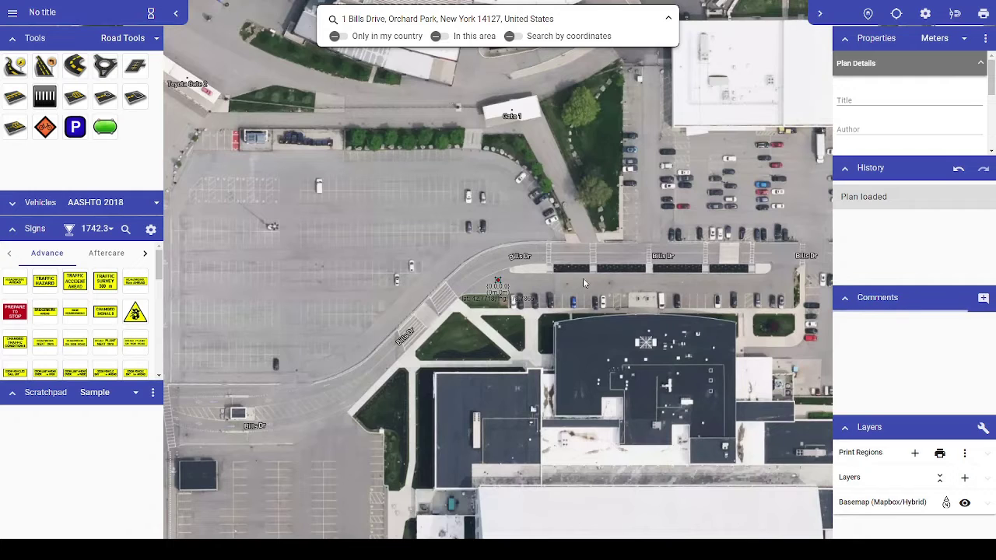
drag(582, 277, 573, 285)
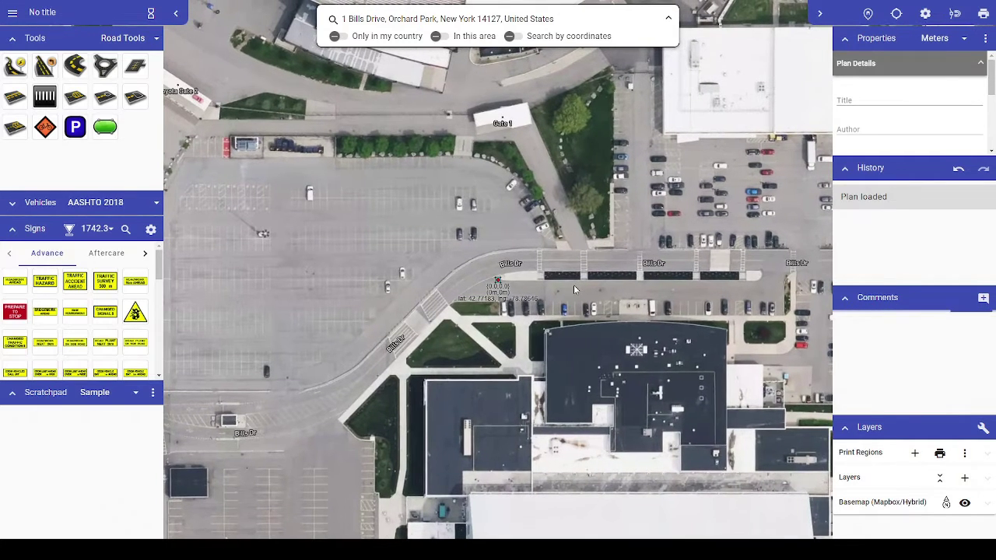
right_click(591, 277)
key(Escape)
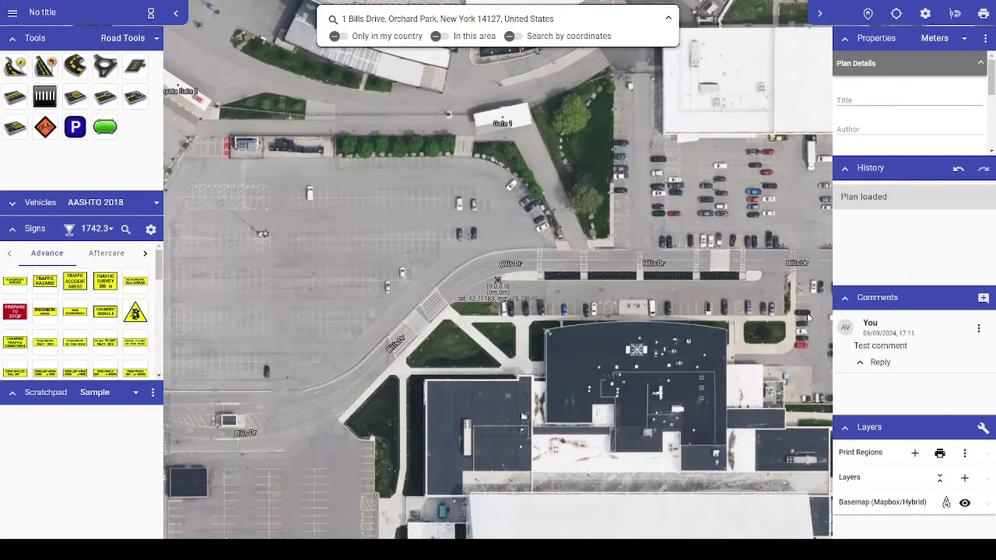
Step: Open a reply field and the options menu for Test comment, then close the options
click(892, 364)
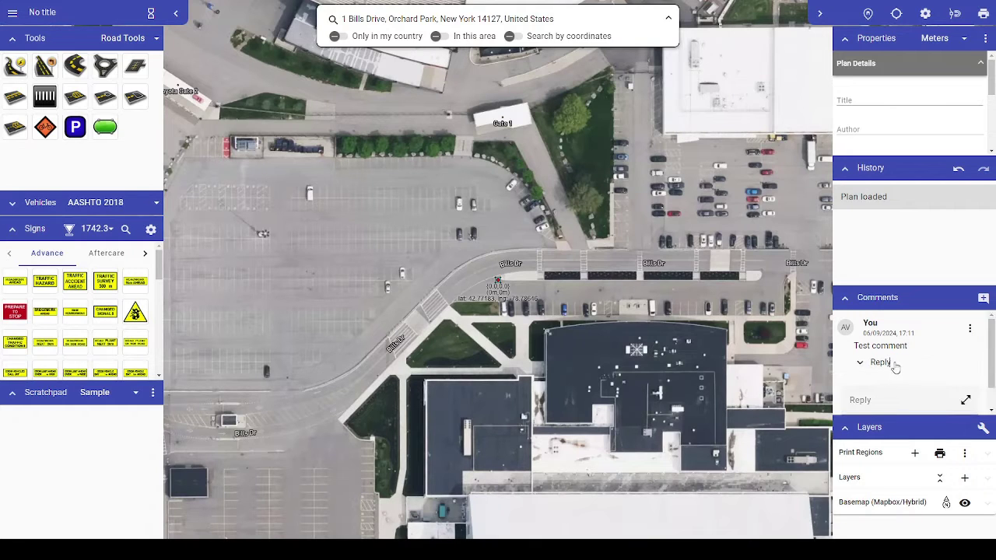
scroll(936, 350, up, 1)
click(970, 328)
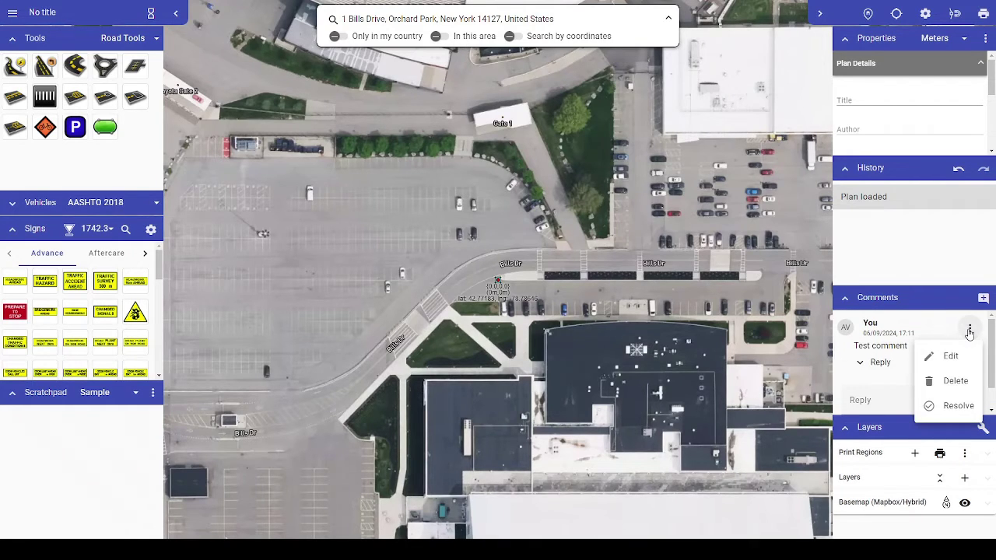
click(537, 317)
Step: Pin a comment reading 'Bills Dr' on the map at Bills Dr
right_click(525, 264)
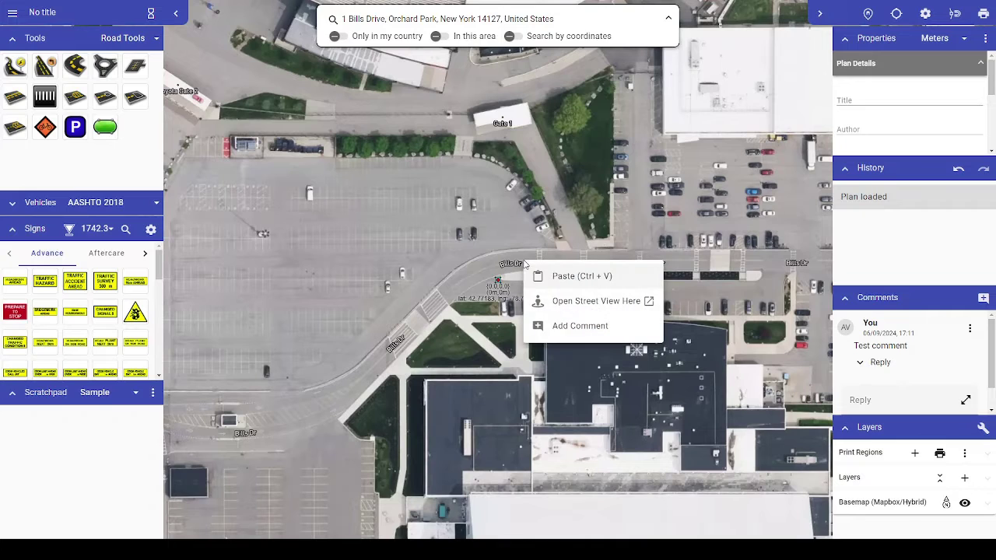
click(575, 327)
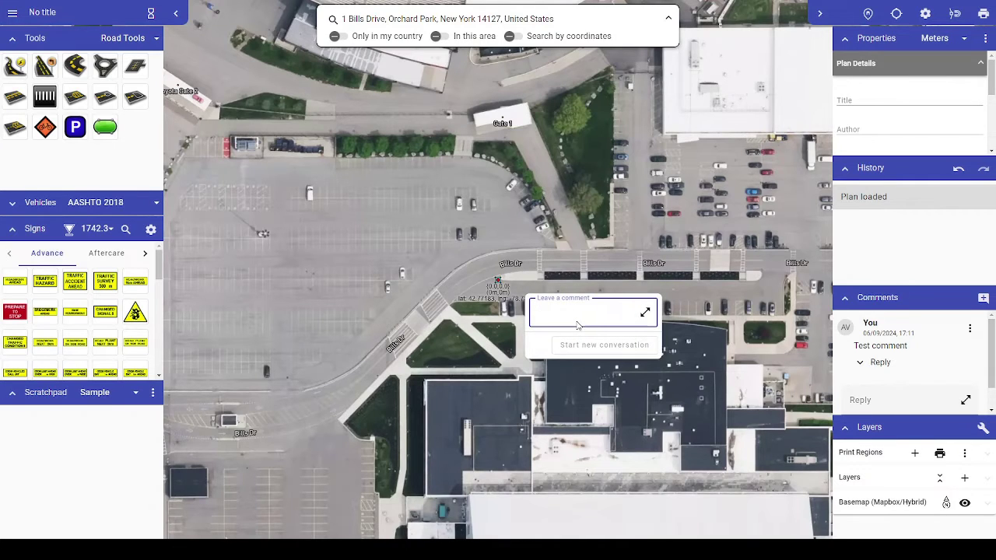
text(Bills Dr)
click(581, 344)
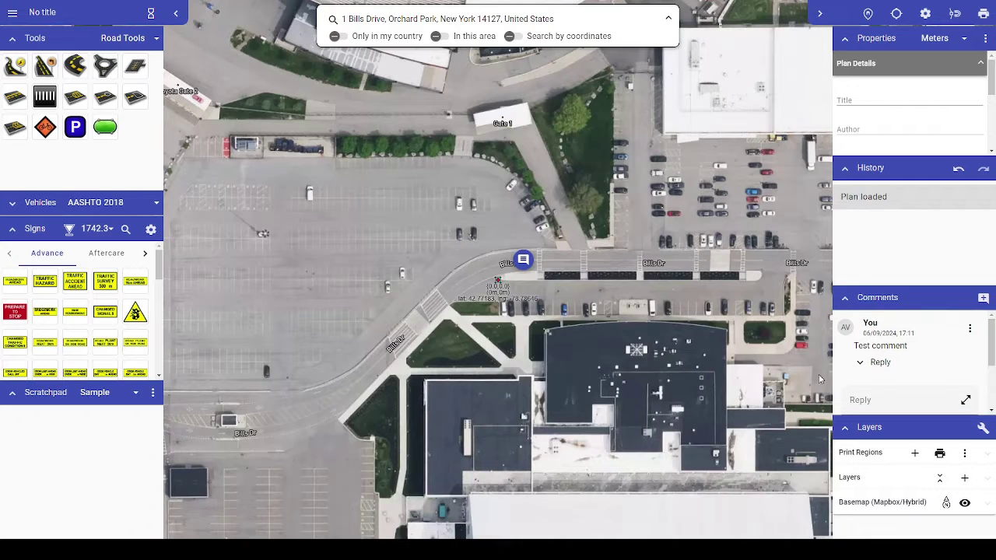
Step: Open the Bills Dr thread and start typing a reply ('Bil')
click(894, 362)
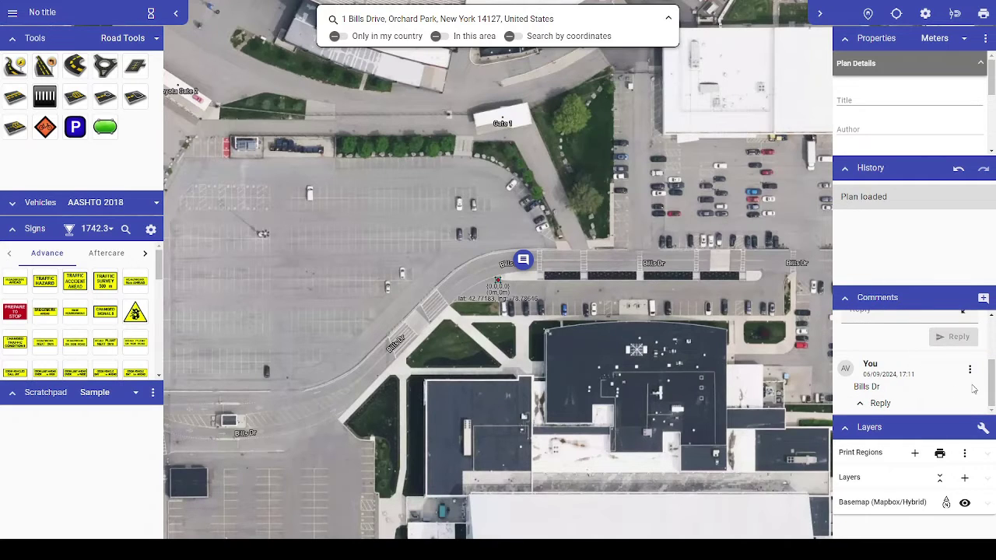
click(885, 404)
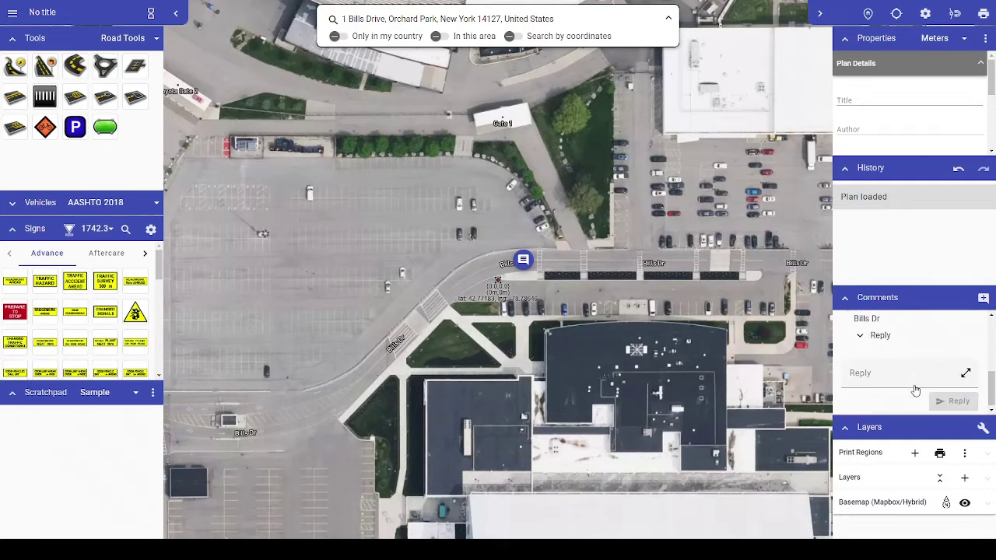
click(907, 372)
text(Bills Dr reply)
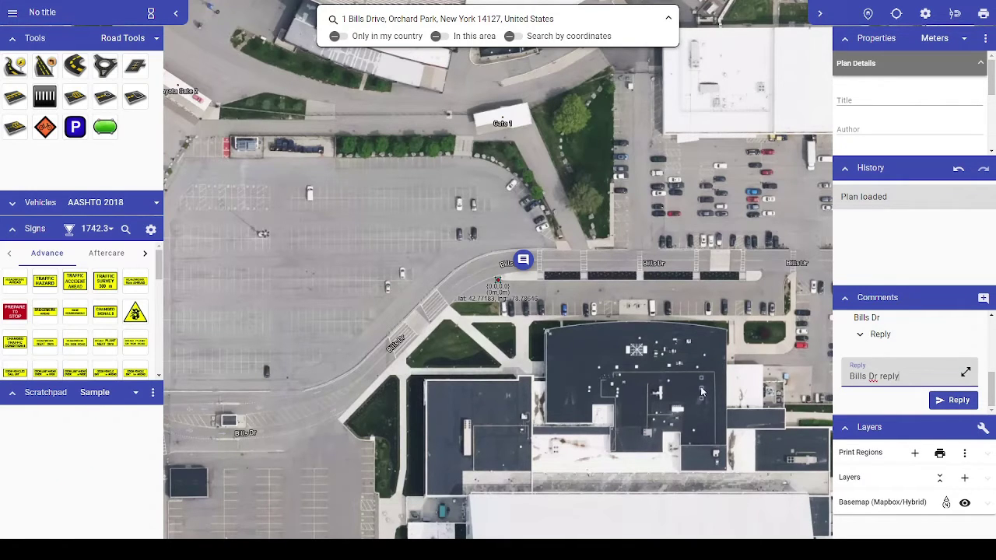
Step: Post 'Bills Dr reply' in the pinned Bills Dr comment's thread
click(522, 260)
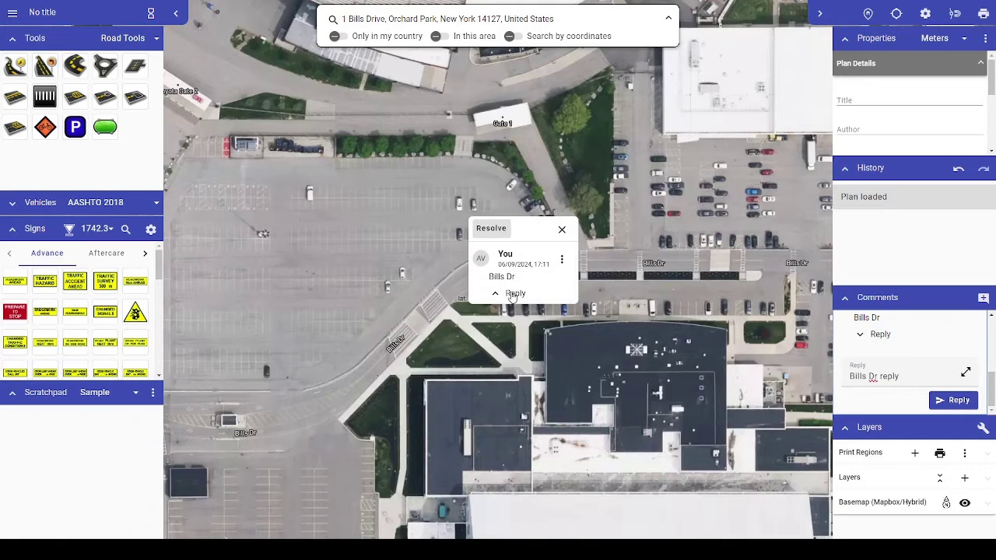
click(513, 294)
click(526, 319)
text(Bills Dr reply)
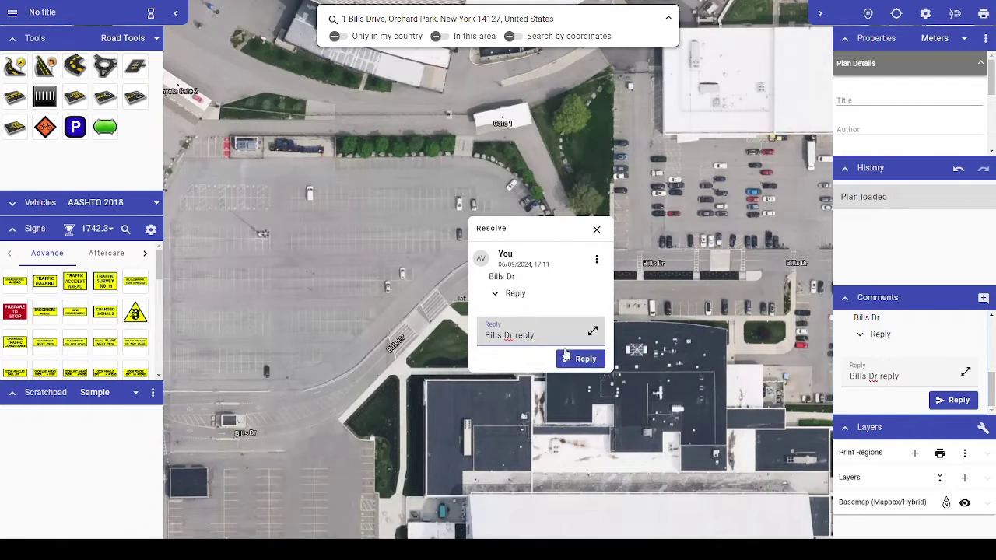
click(580, 358)
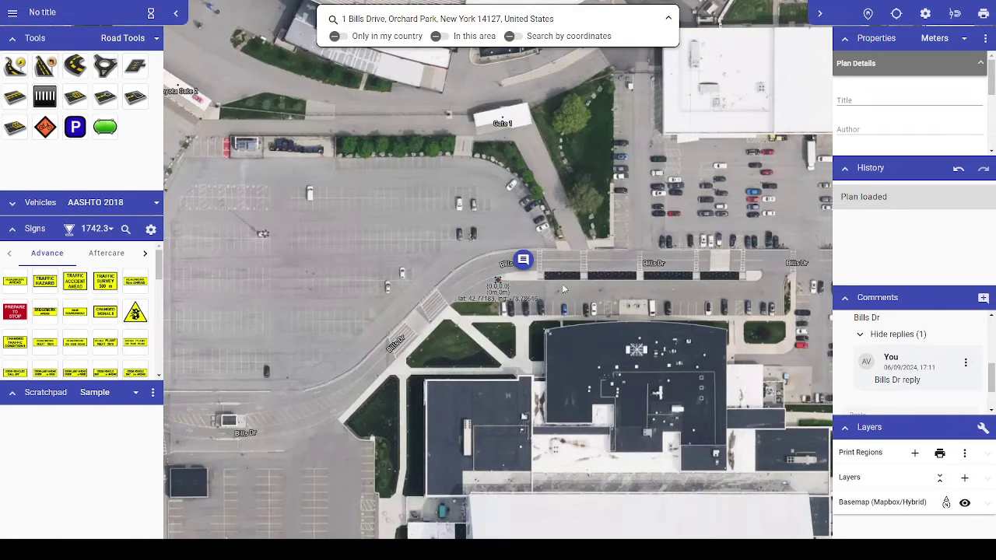
Step: Mark the Bills Dr comment resolved from its options menu
mouse_move(522, 260)
click(521, 321)
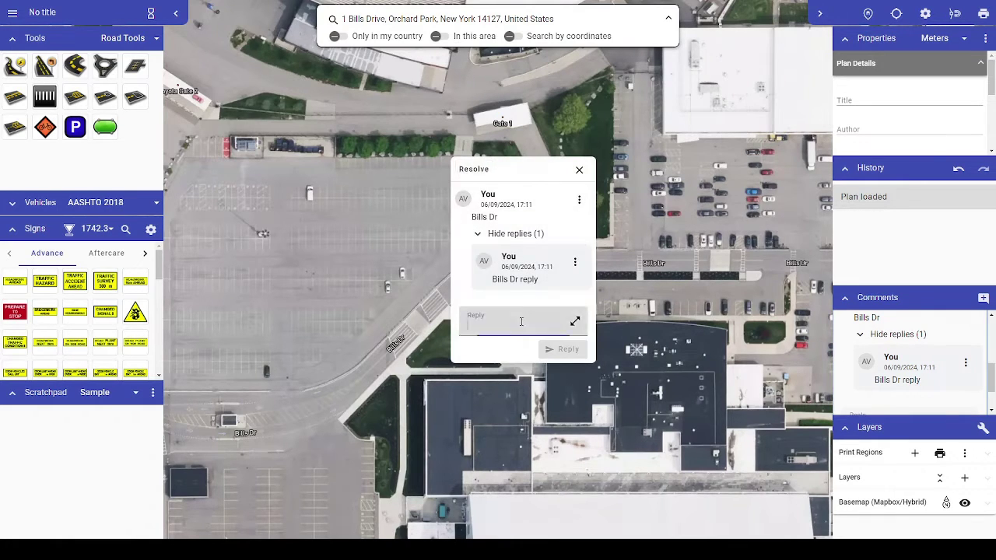
click(575, 262)
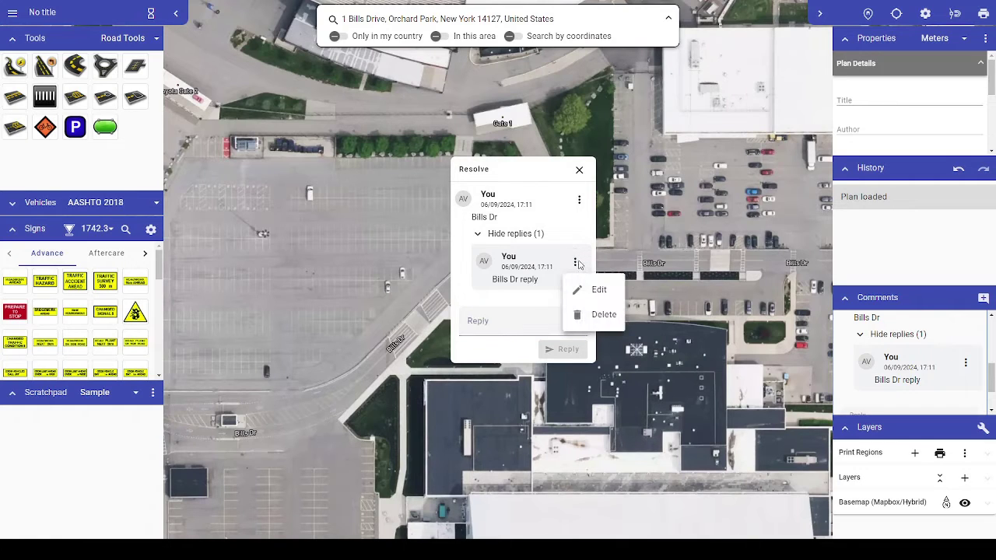
click(579, 201)
click(578, 201)
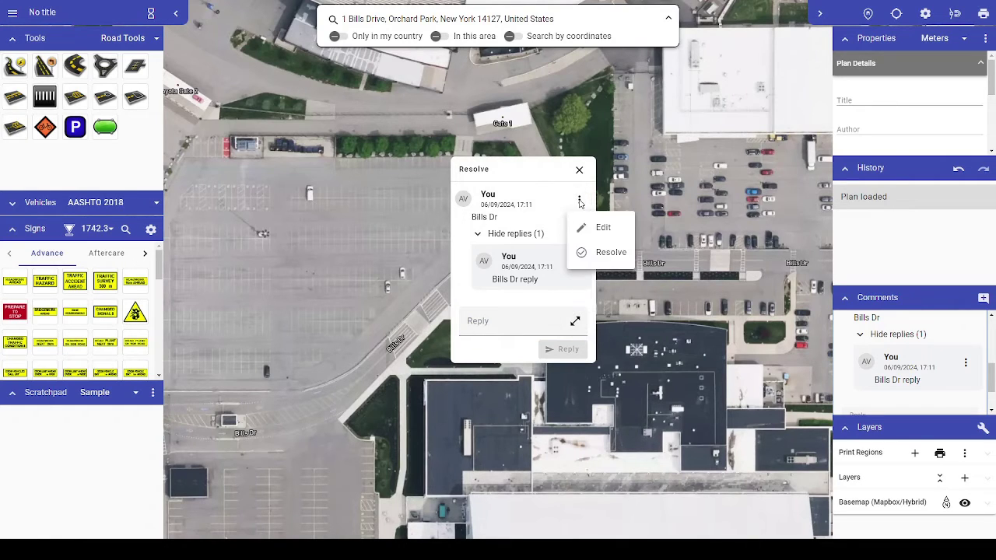
click(610, 253)
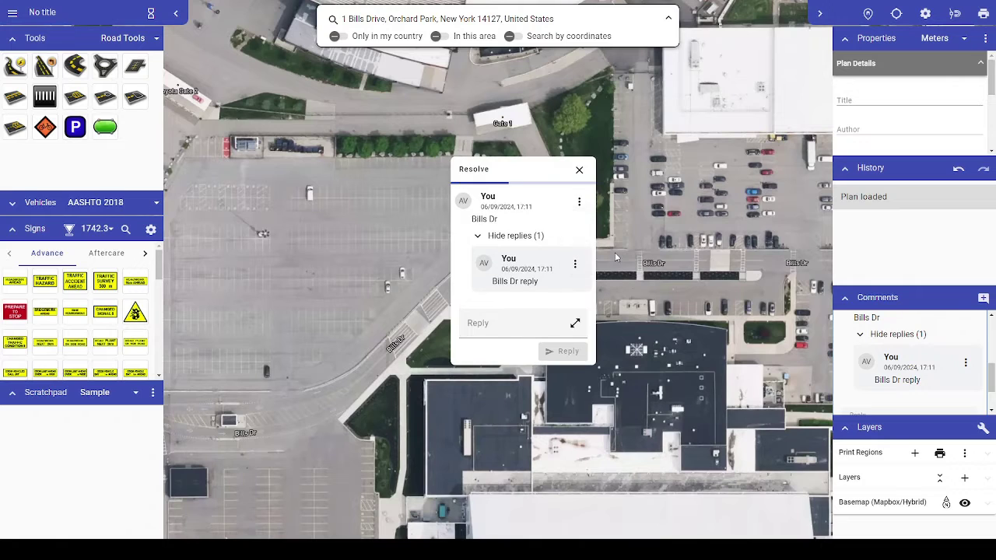
Step: Expand Resolved (1) and check the resolved Bills Dr comment's options and info
scroll(918, 350, up, 2)
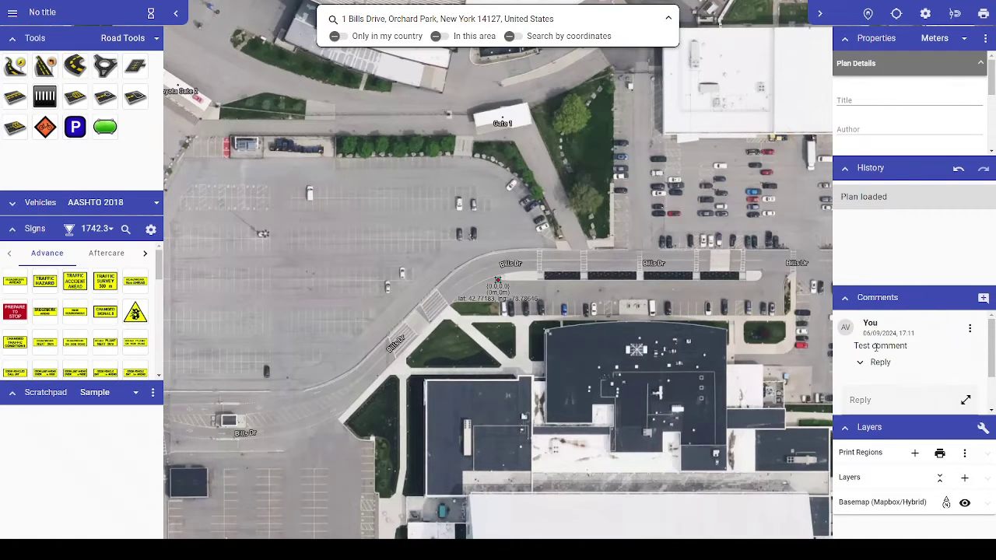
scroll(902, 381, down, 2)
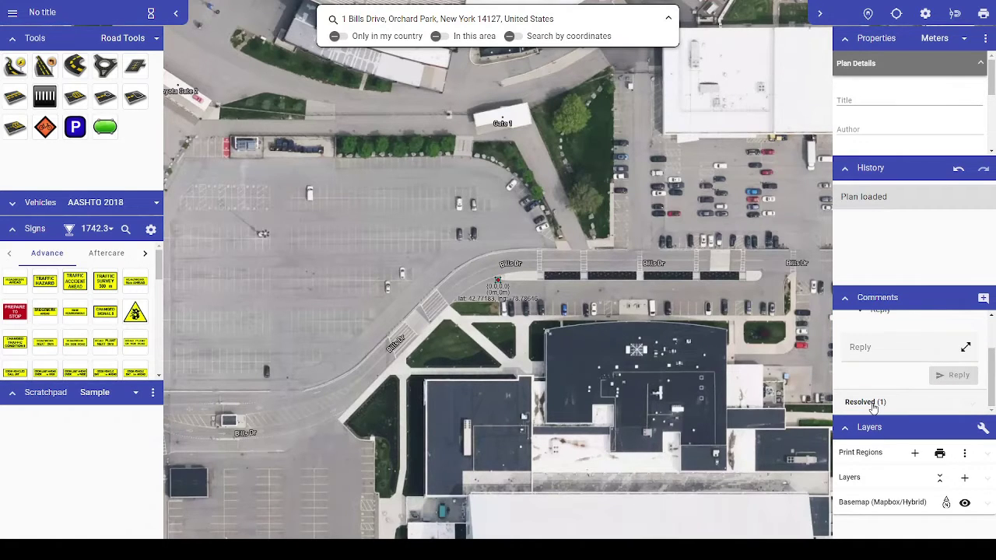
click(875, 403)
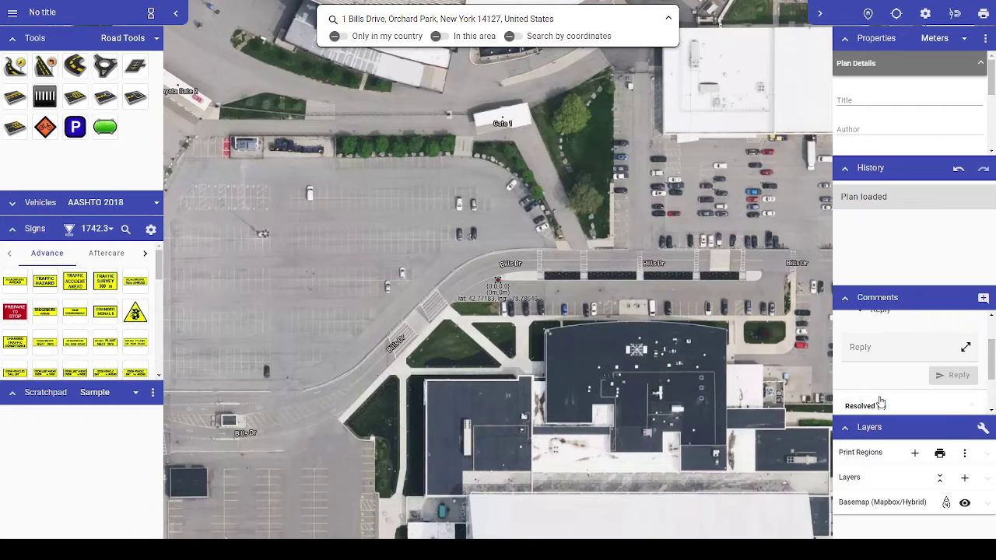
scroll(902, 393, down, 2)
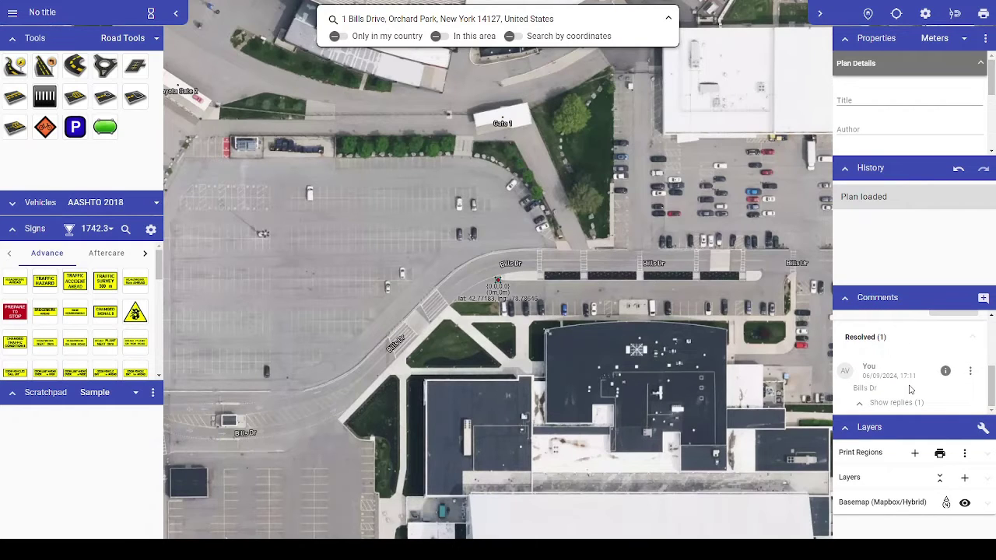
click(970, 371)
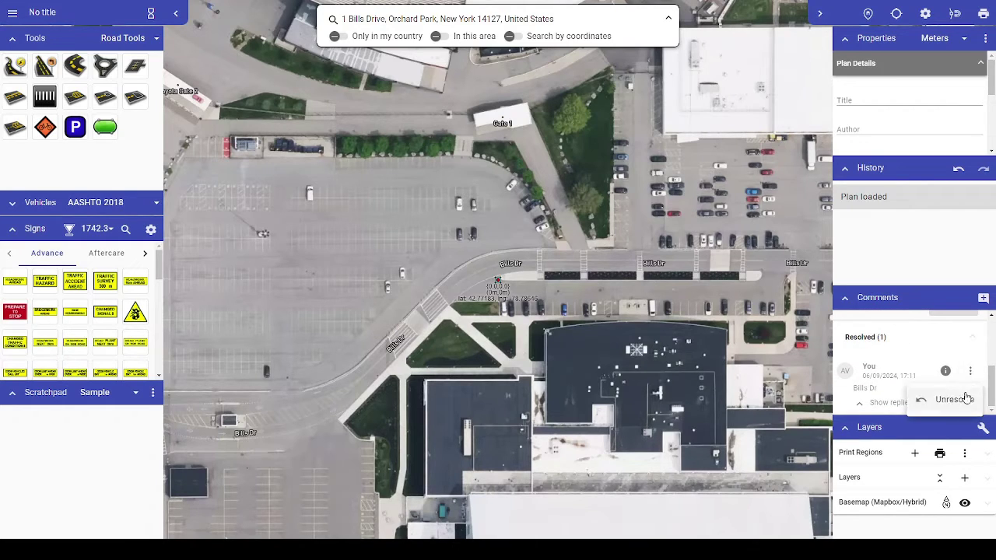
click(891, 372)
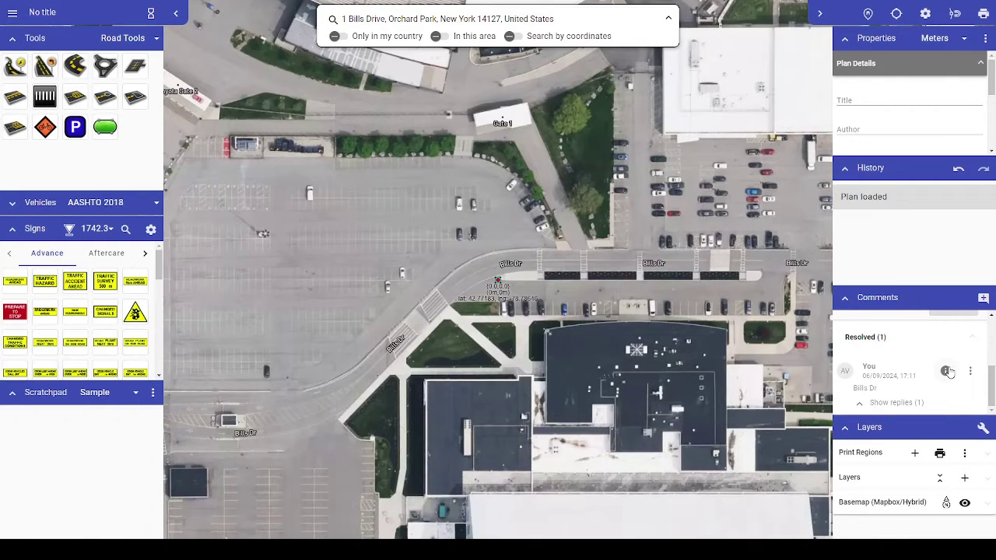
mouse_move(945, 373)
Step: Page through the sign categories and view the Detour signs
scroll(906, 350, up, 3)
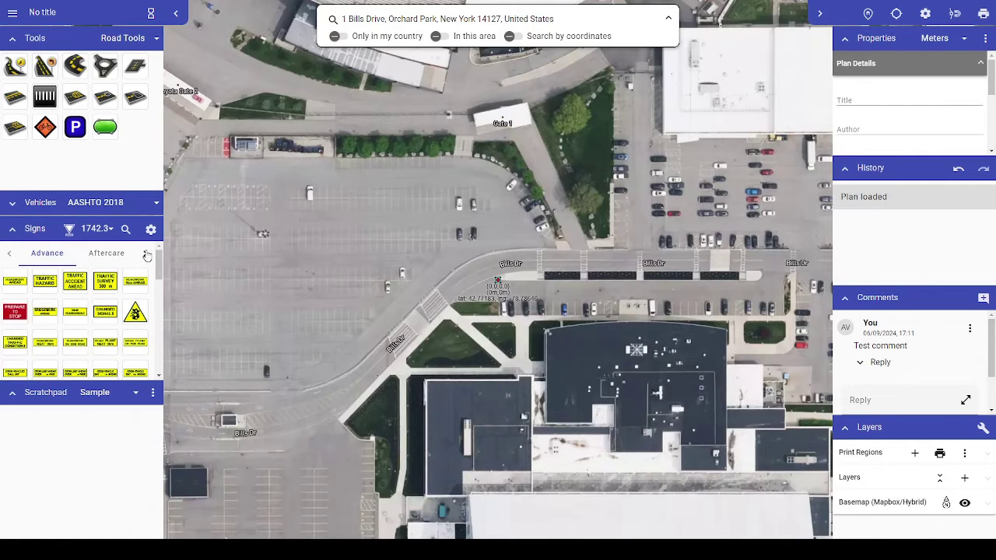
click(146, 254)
click(145, 254)
click(145, 254)
click(145, 254)
click(94, 260)
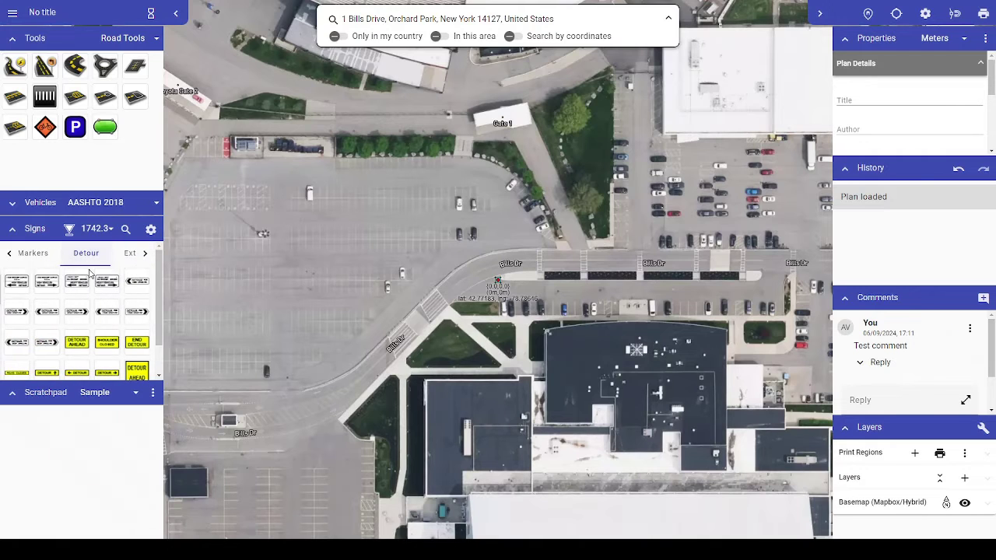
scroll(77, 314, down, 3)
scroll(78, 307, up, 3)
Step: Return to the 1742.3 Advance signs and switch the sign panel to the new interface
click(148, 255)
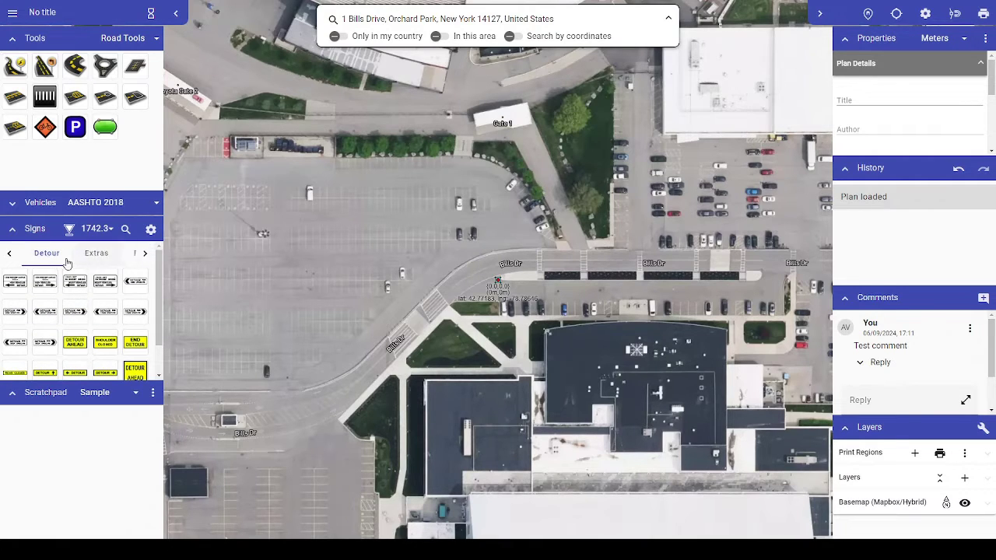
click(9, 257)
click(10, 256)
click(10, 257)
click(10, 257)
click(11, 257)
click(43, 253)
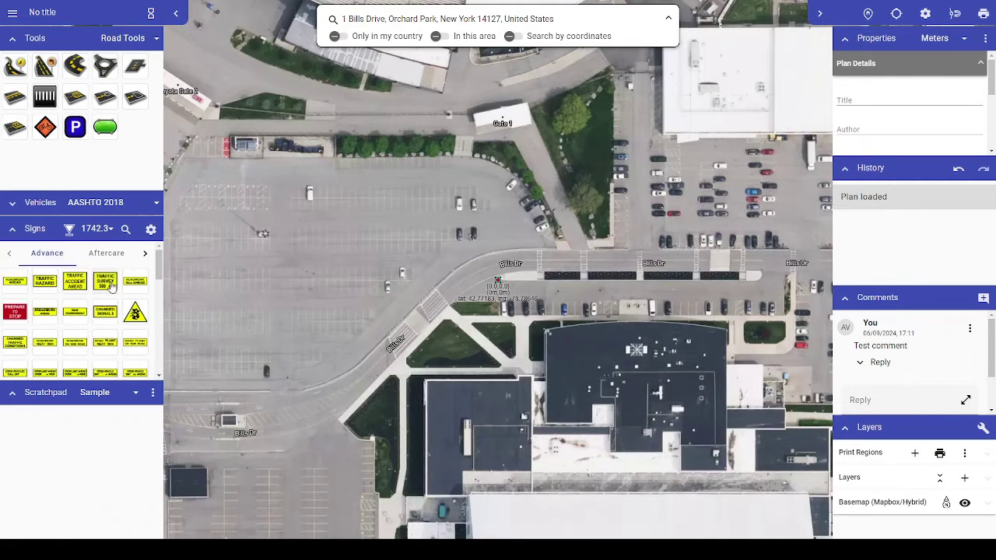
click(151, 229)
click(205, 248)
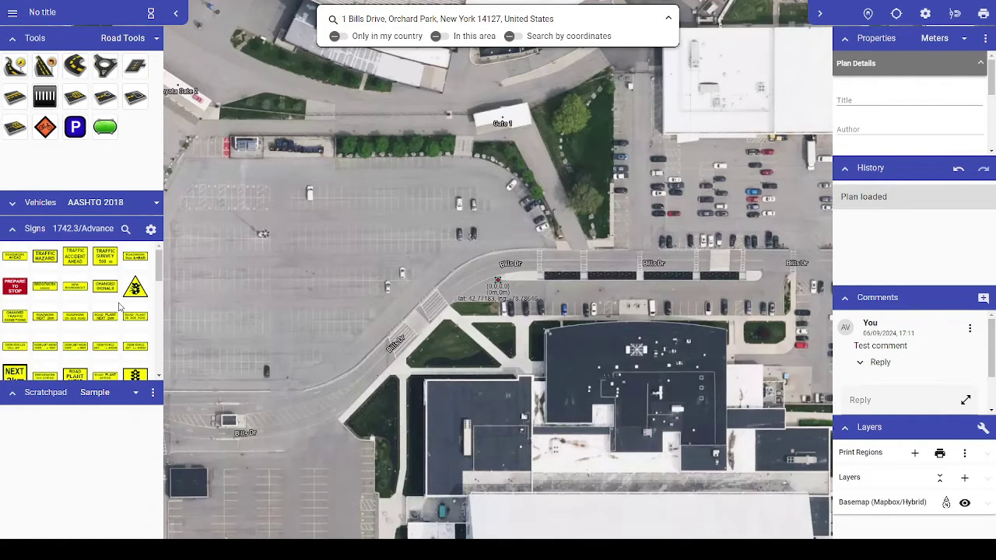
Step: Switch the sign set to Detour in the sign-set chooser, then close it
scroll(119, 306, down, 3)
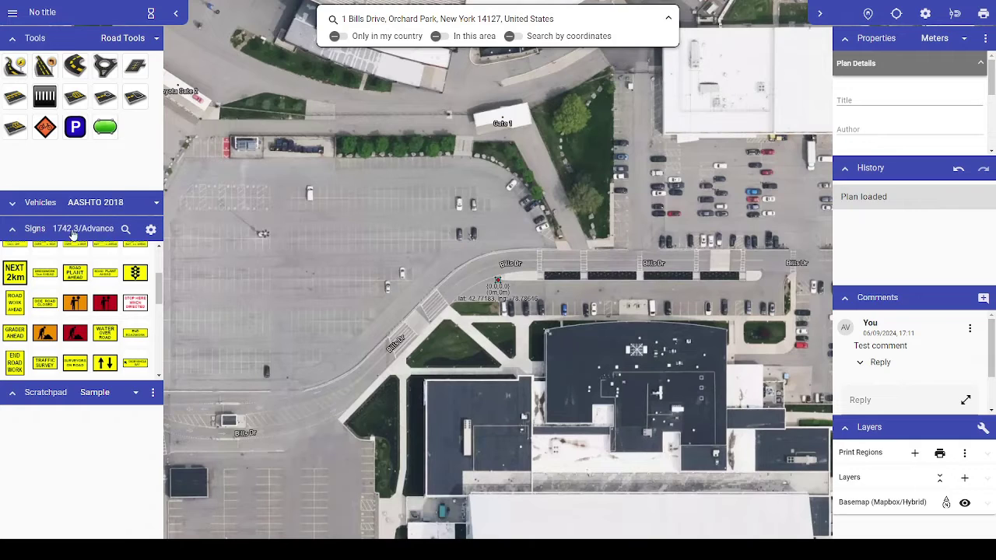
click(90, 230)
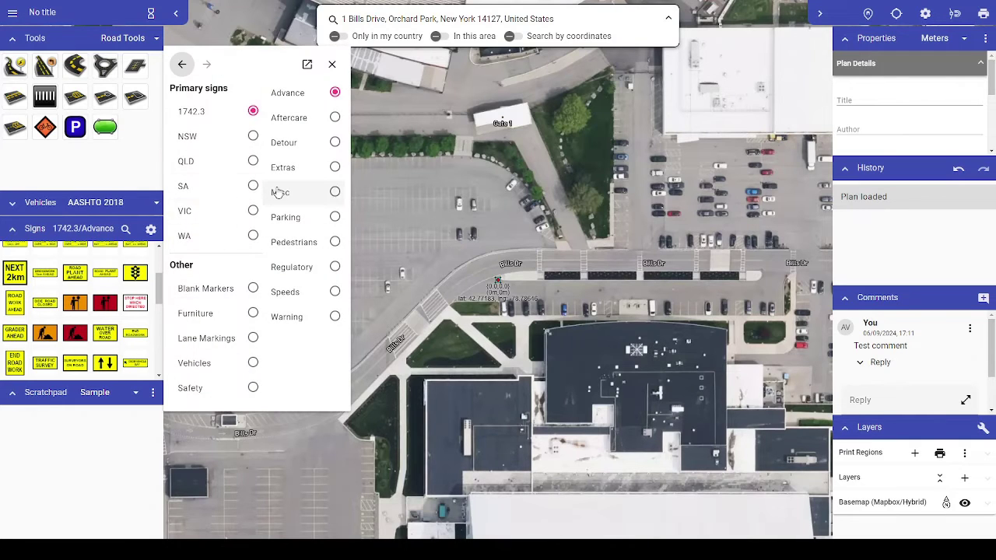
click(312, 144)
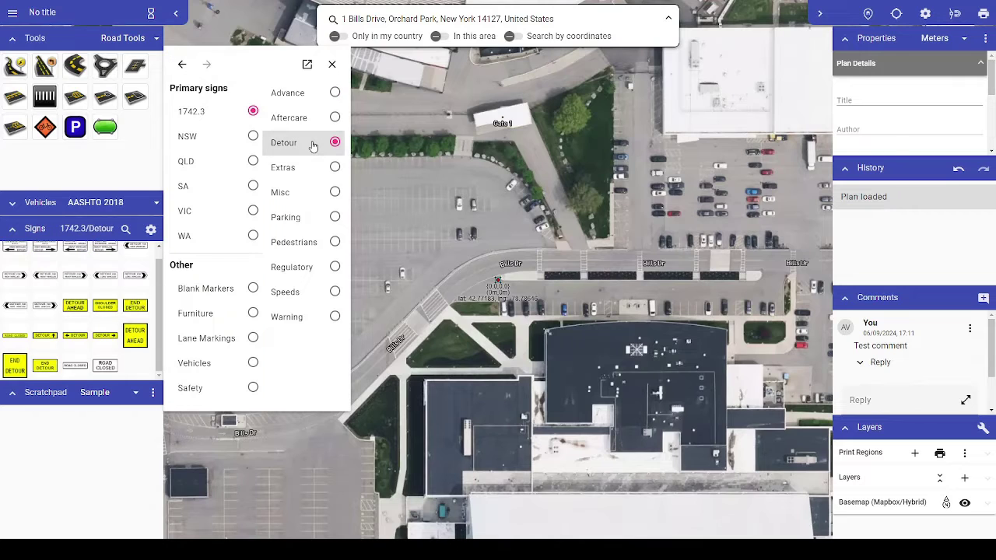
click(330, 66)
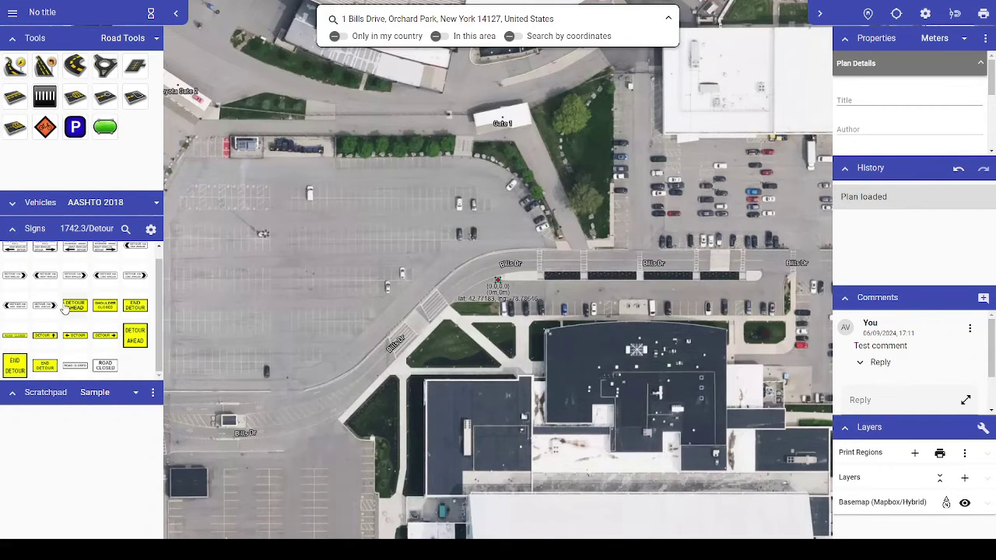
Step: Select the 1742.3 Advance sign set again in the chooser
scroll(69, 308, up, 1)
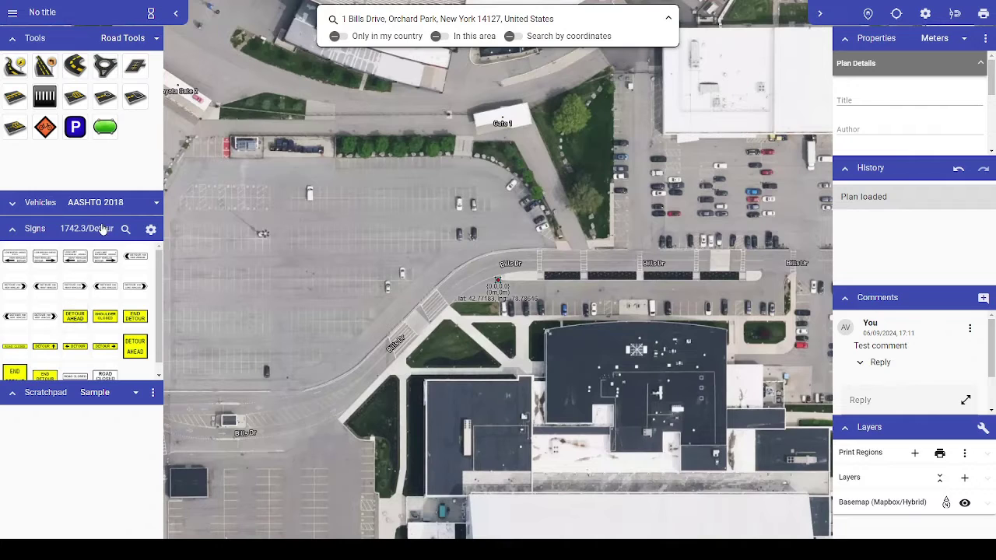
click(98, 230)
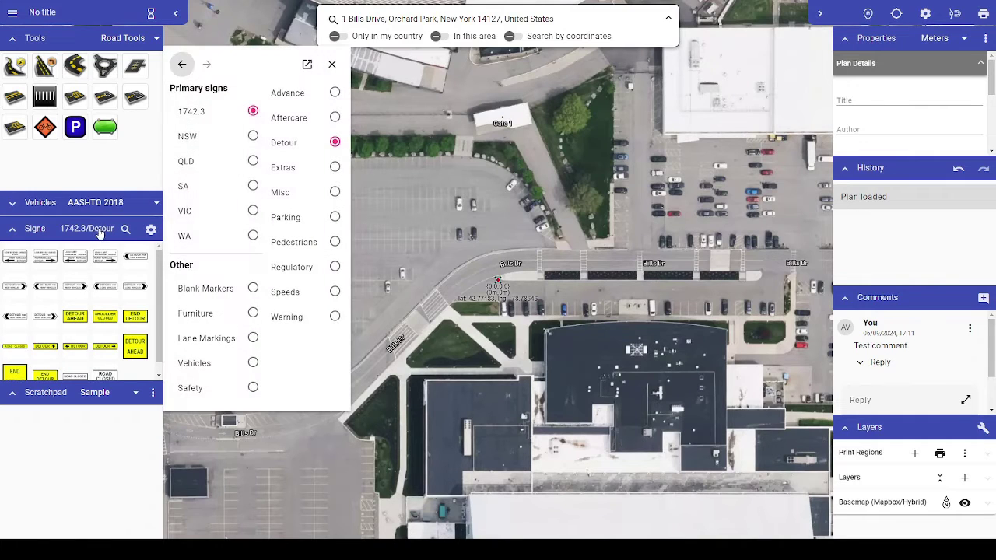
click(290, 100)
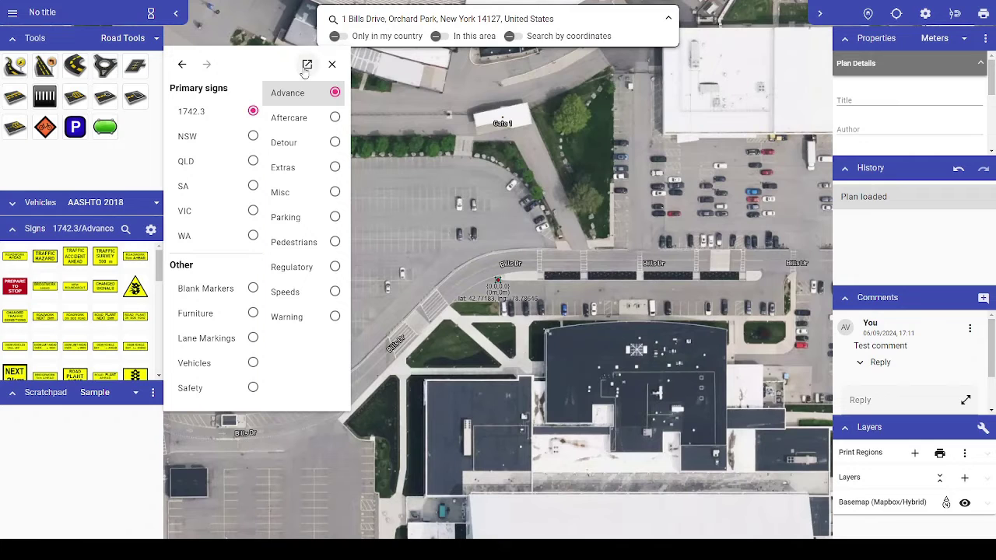
Step: Expand the full sign library, browse Regulatory signs and search for 'speed'
click(307, 66)
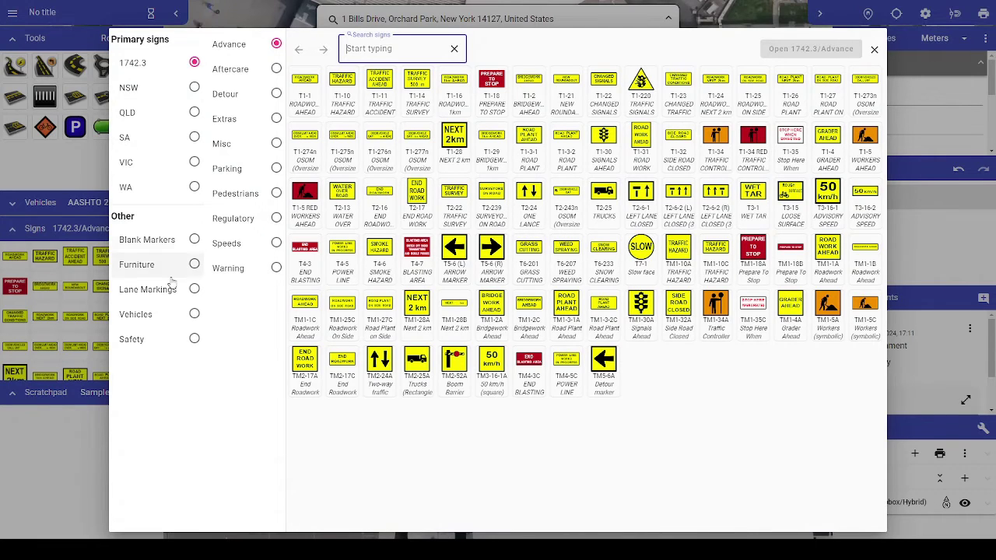
click(235, 222)
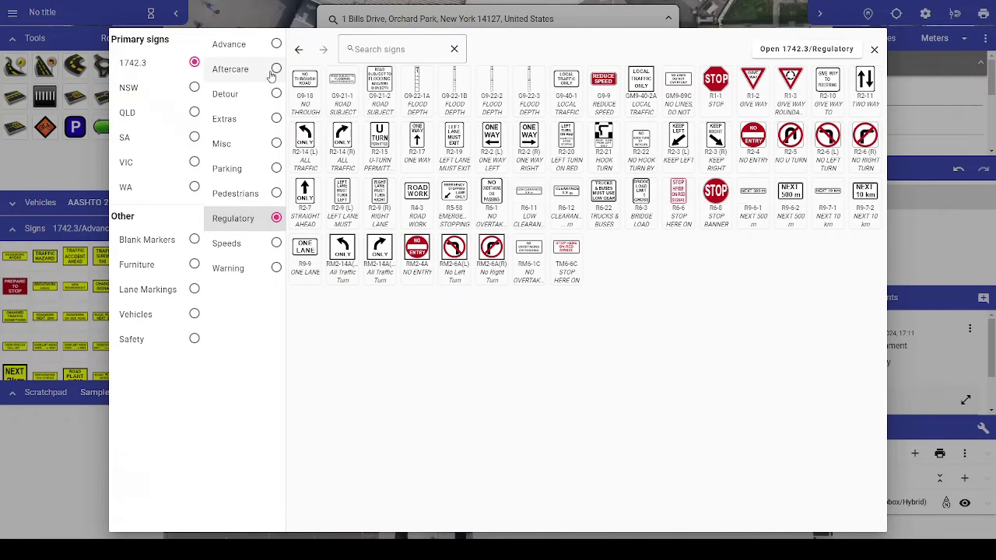
click(392, 49)
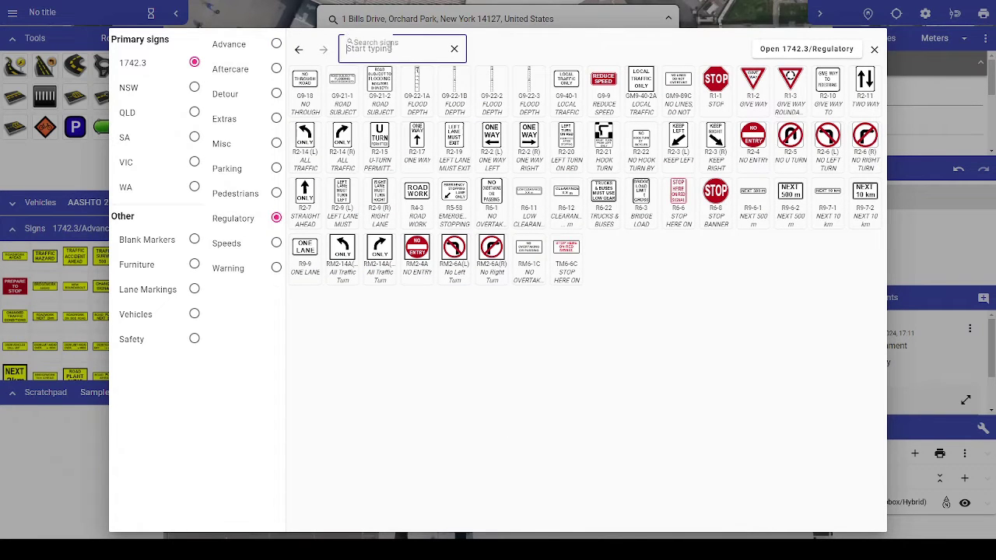
text(speed)
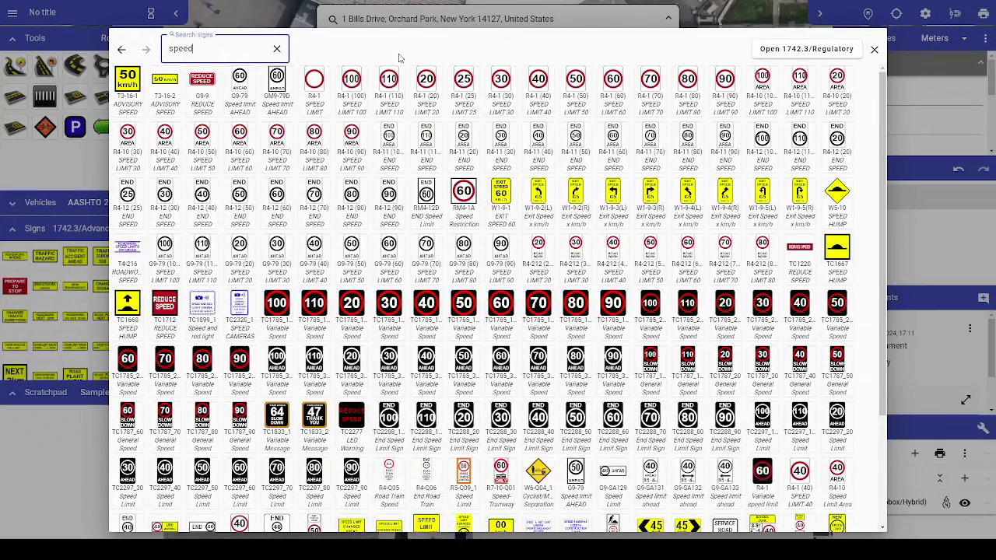
Step: Try searching 'closure' and 'clo', then clear the search and return to Advance signs
key(BackSpace)
key(BackSpace)
key(BackSpace)
key(BackSpace)
key(BackSpace)
text(closure)
key(BackSpace)
key(BackSpace)
key(BackSpace)
key(BackSpace)
key(BackSpace)
key(BackSpace)
key(BackSpace)
text(clo)
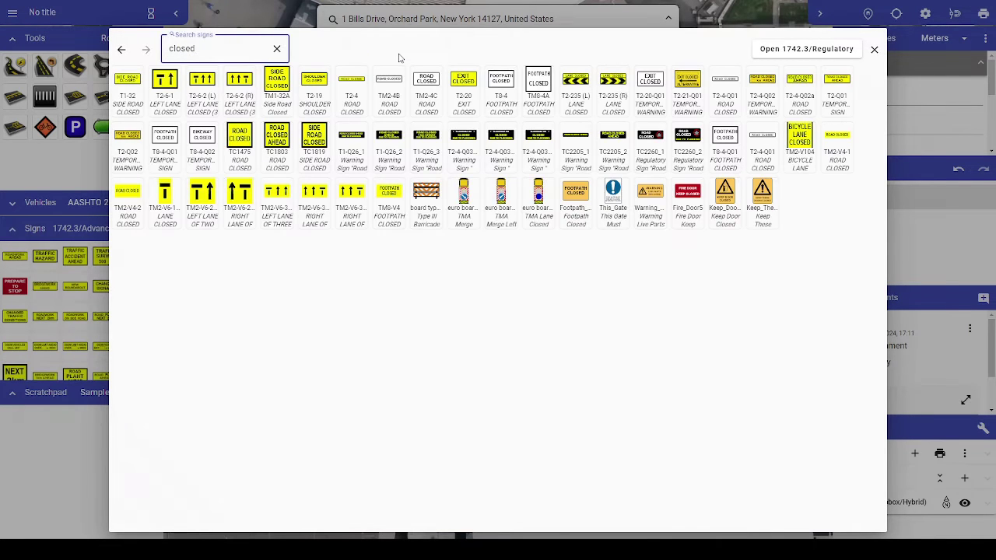
key(ctrl+a)
key(BackSpace)
click(241, 54)
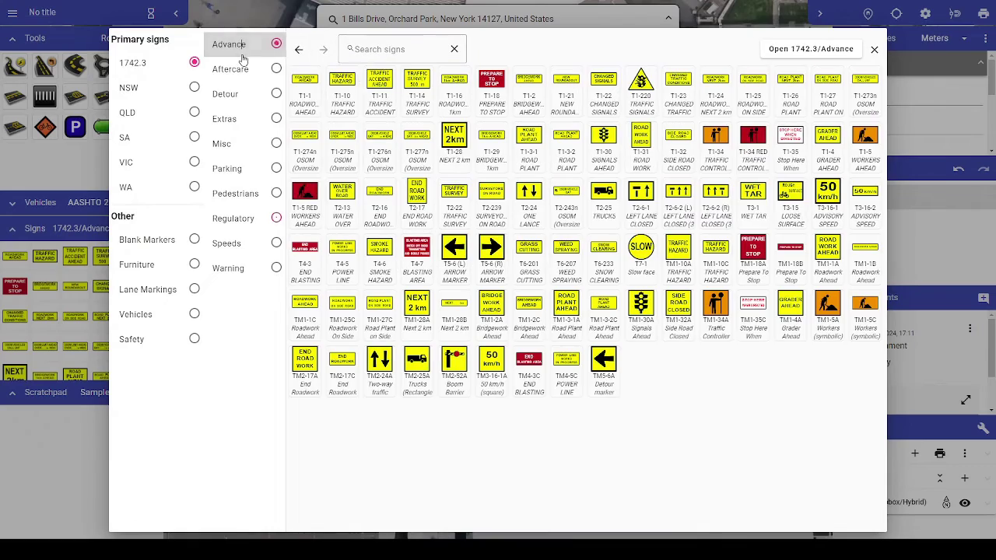
Step: Reopen the full sign library and use the TM1-34A Traffic Controller sign in the plan
click(806, 50)
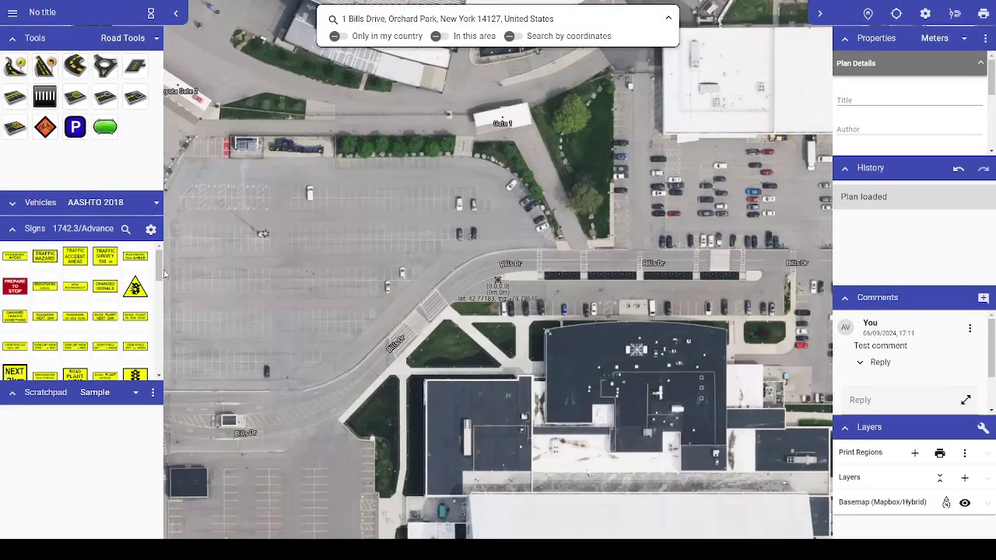
scroll(47, 314, down, 5)
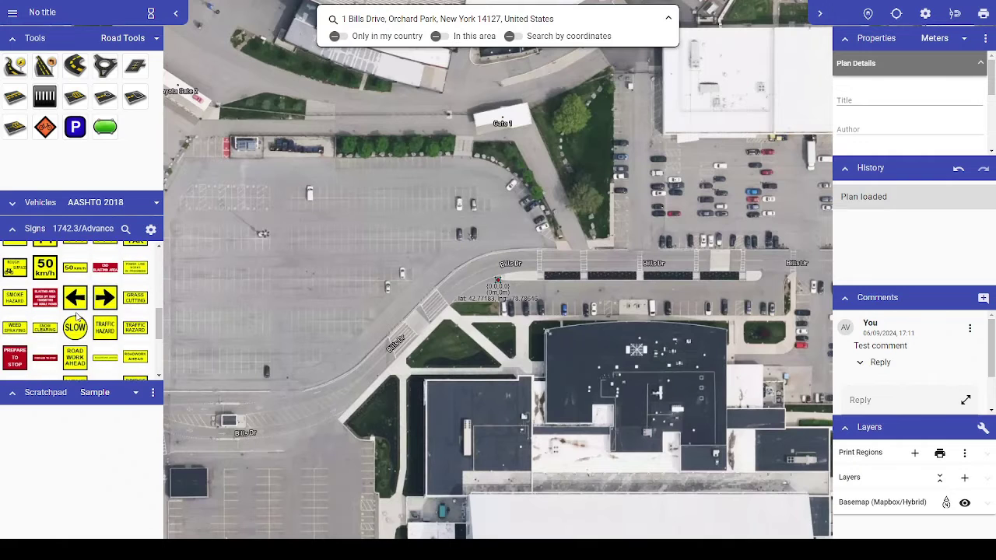
scroll(78, 315, down, 5)
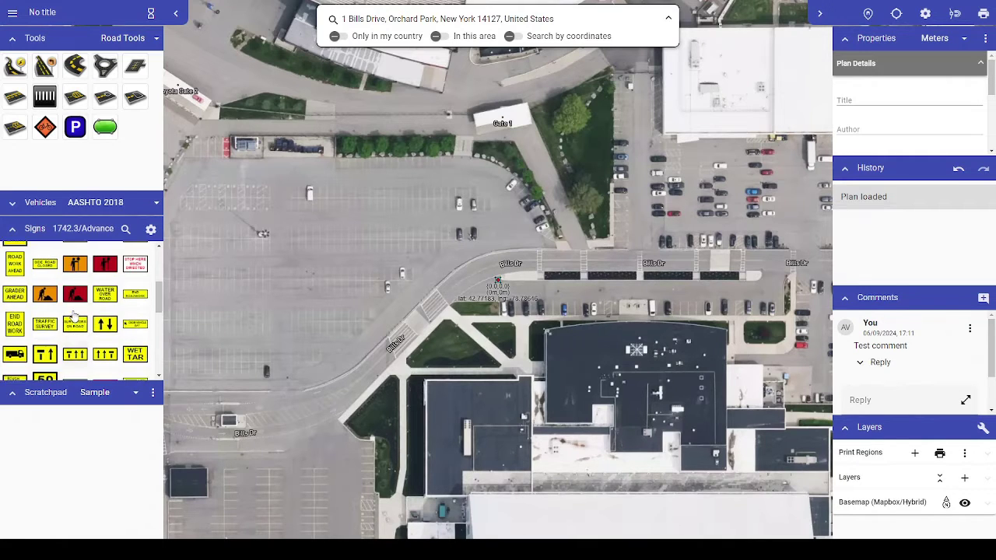
scroll(73, 315, up, 3)
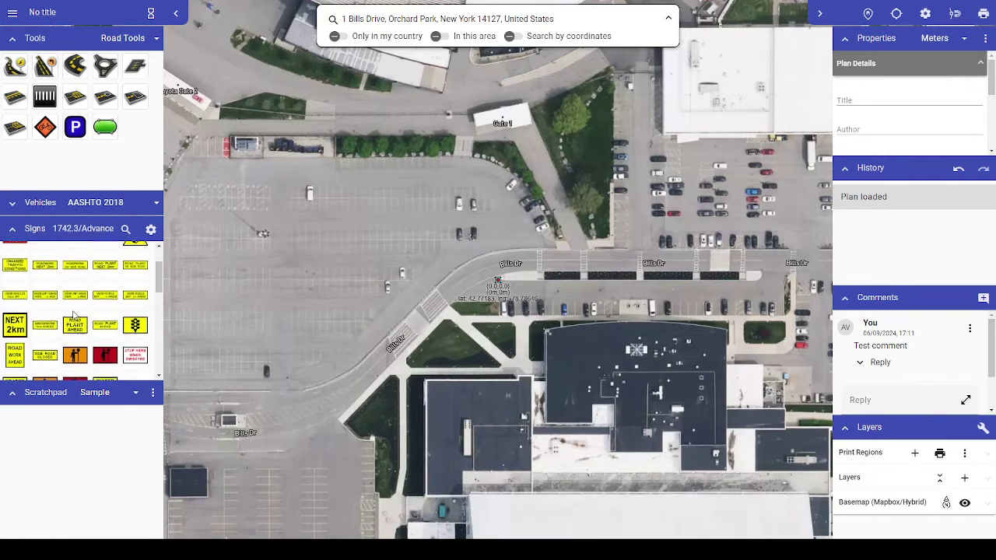
scroll(74, 315, up, 3)
click(92, 230)
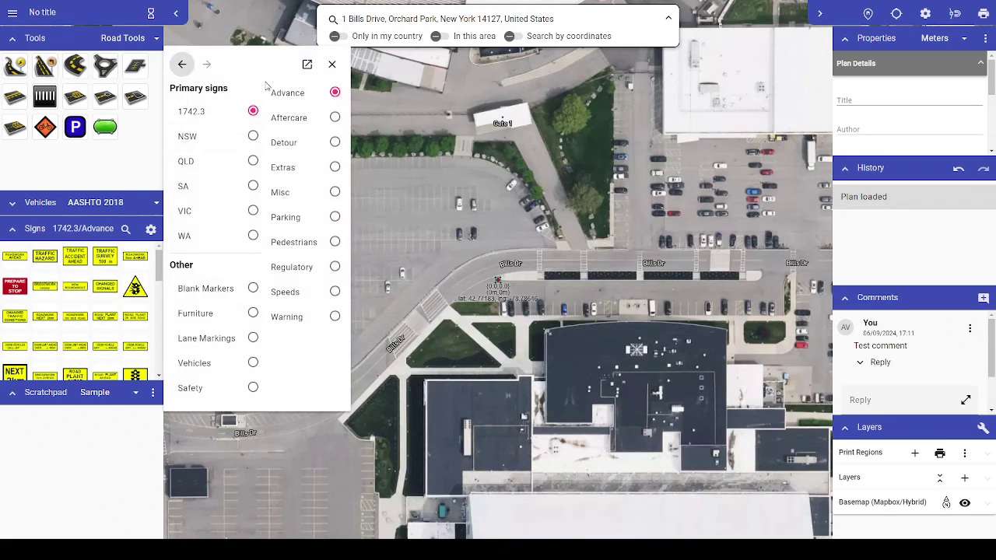
click(307, 63)
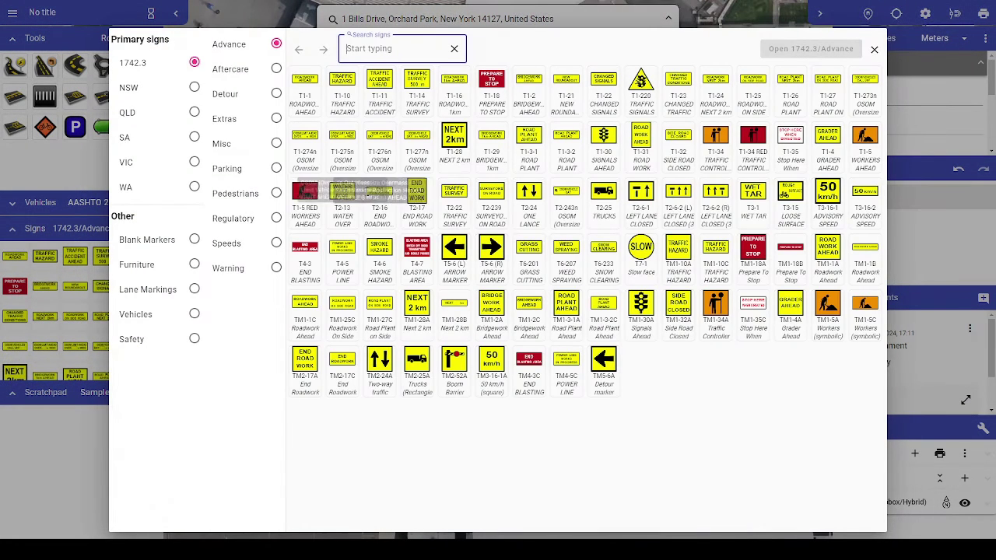
click(709, 313)
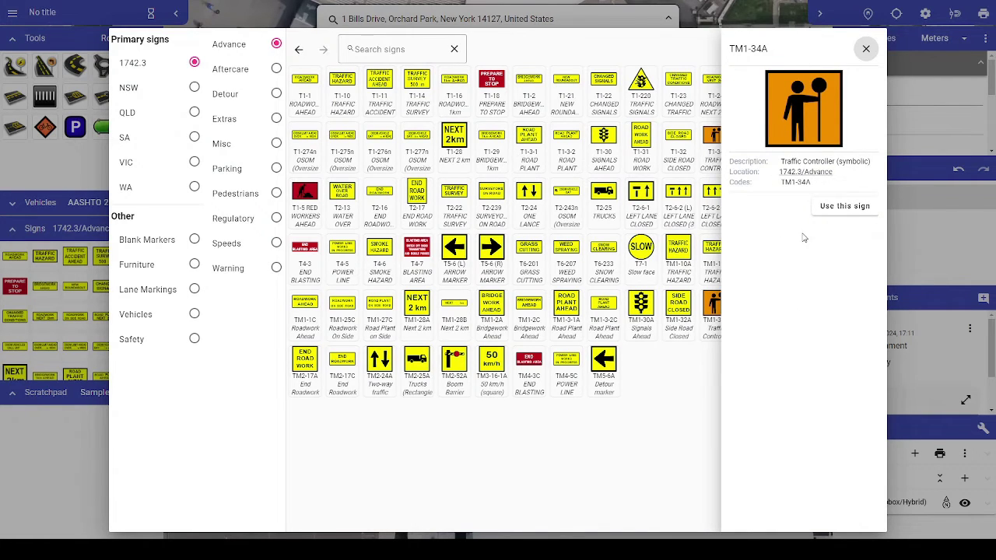
click(838, 207)
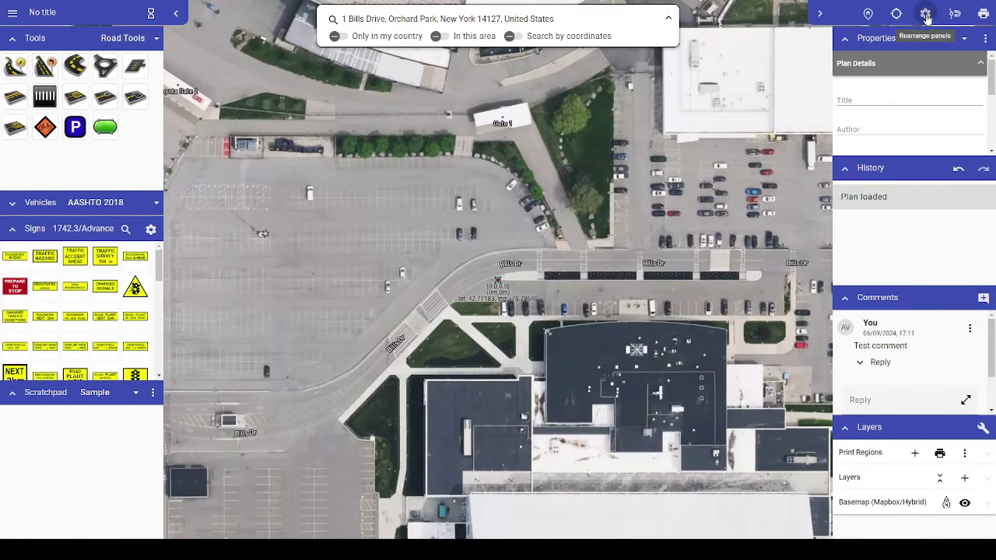
Step: Revert the plan to its loaded state in History and reopen the right side panels
drag(856, 51, 891, 35)
right_click(890, 34)
click(908, 30)
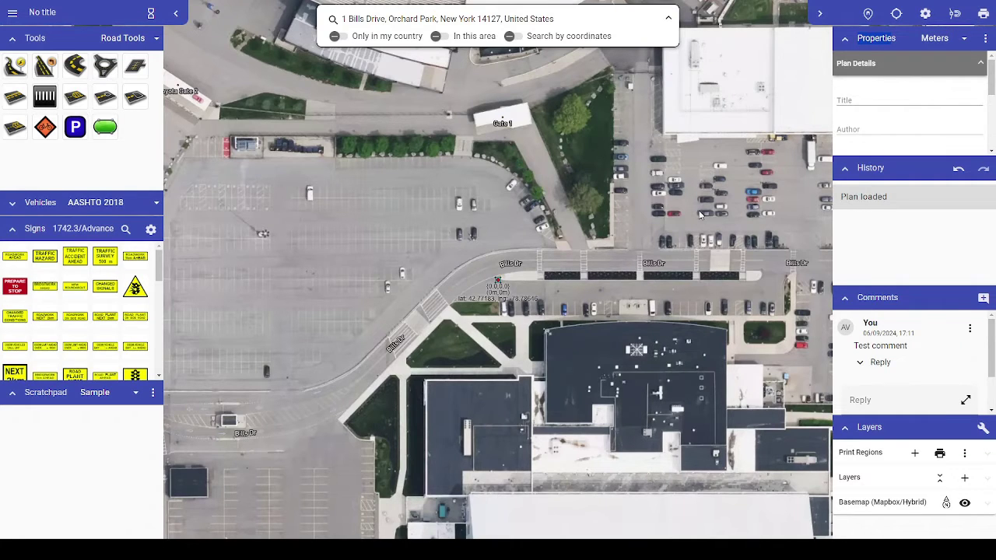
click(851, 170)
click(851, 199)
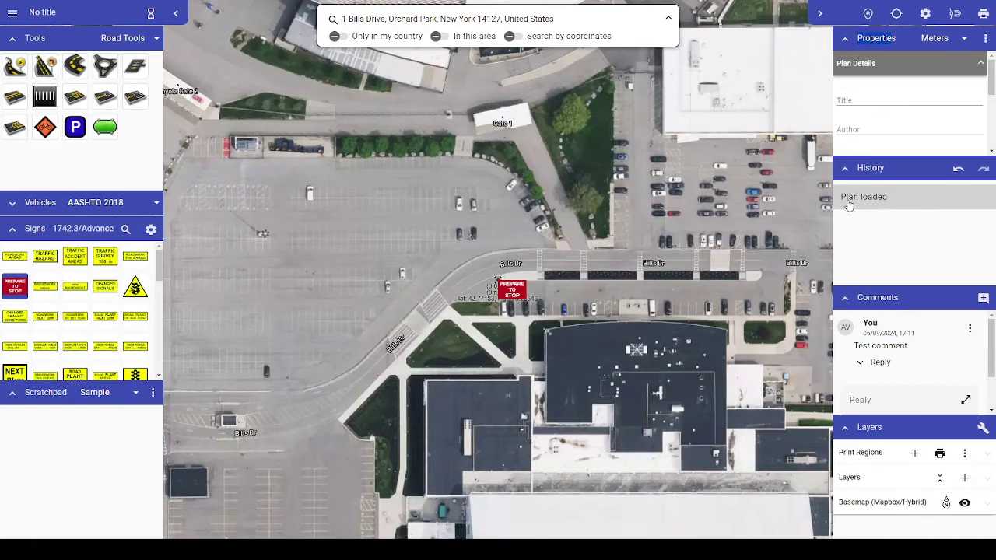
click(819, 13)
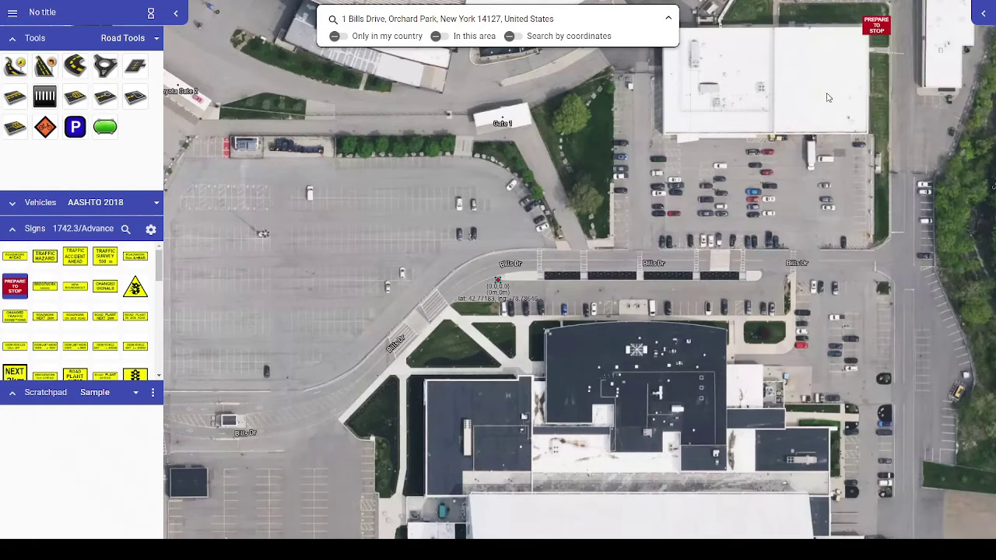
click(981, 14)
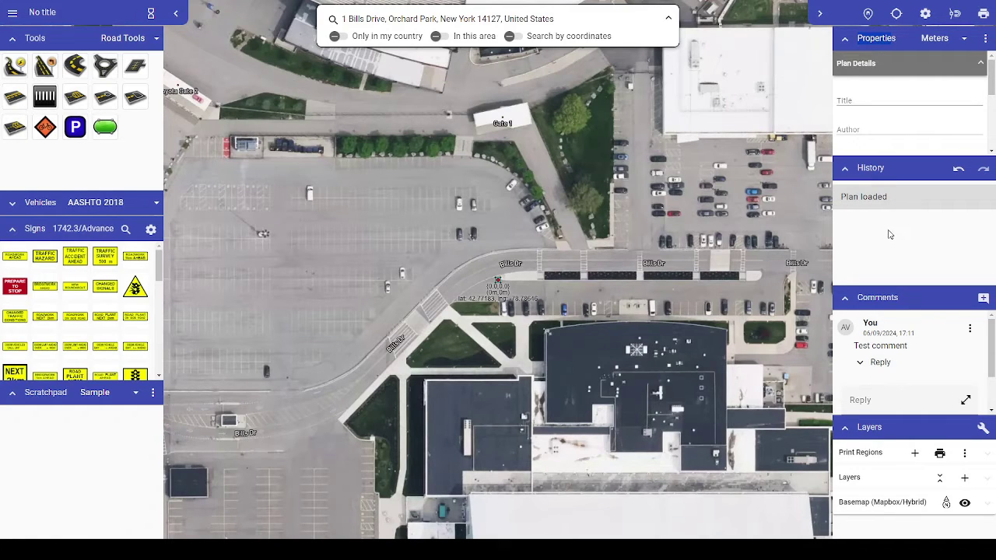
Step: Hide the History and Vehicles panels in the panel visibility settings
click(926, 14)
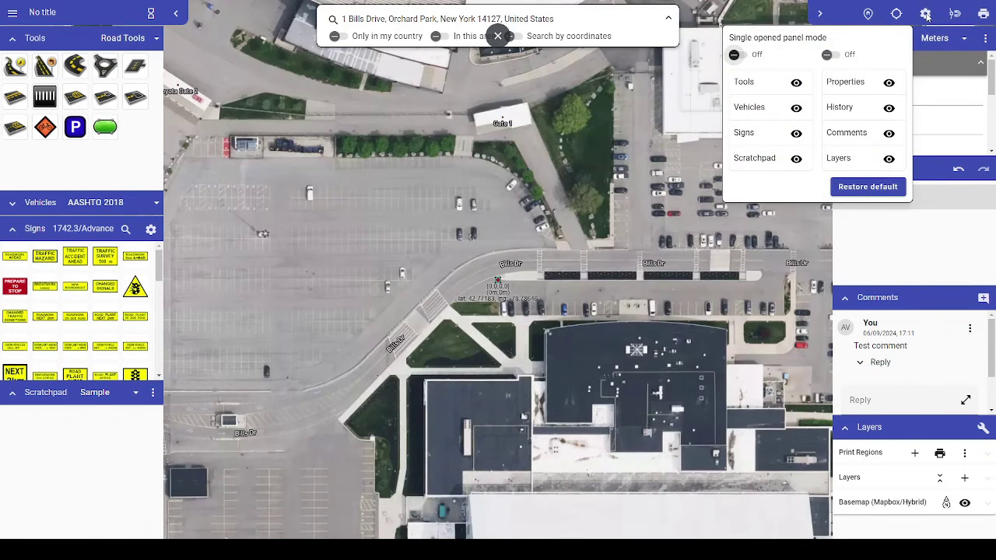
click(888, 109)
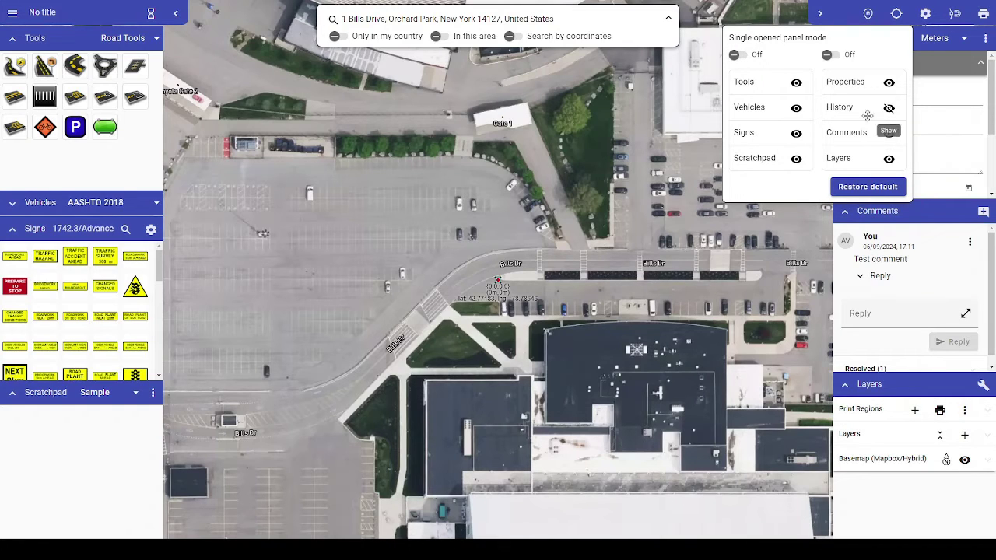
click(796, 108)
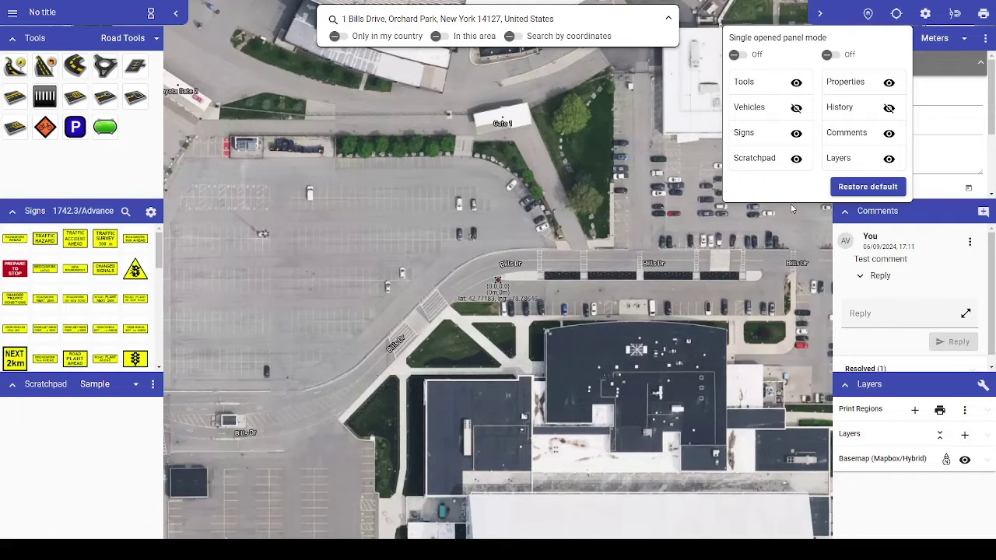
Step: Toggle single opened panel mode on and off, leaving it off on both sides
click(735, 55)
click(737, 56)
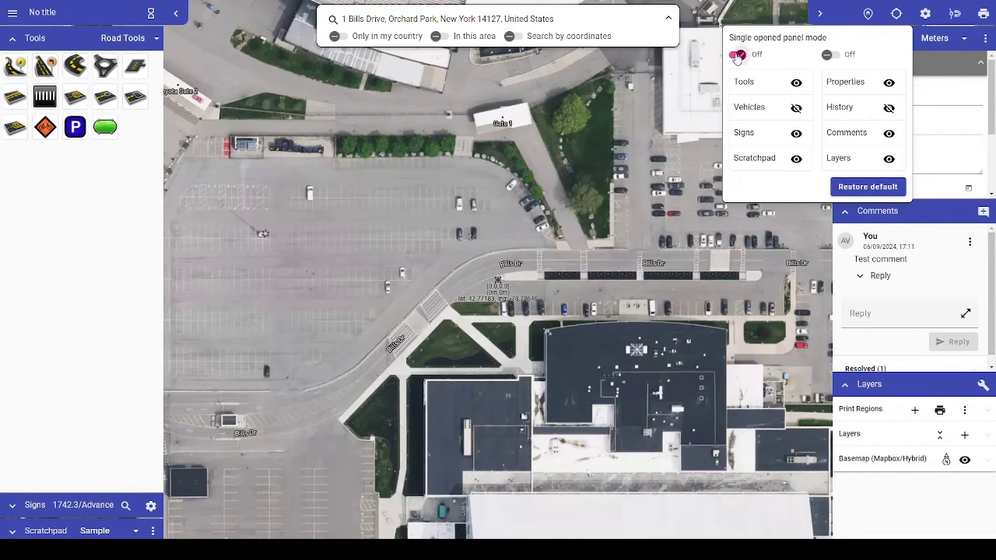
click(831, 56)
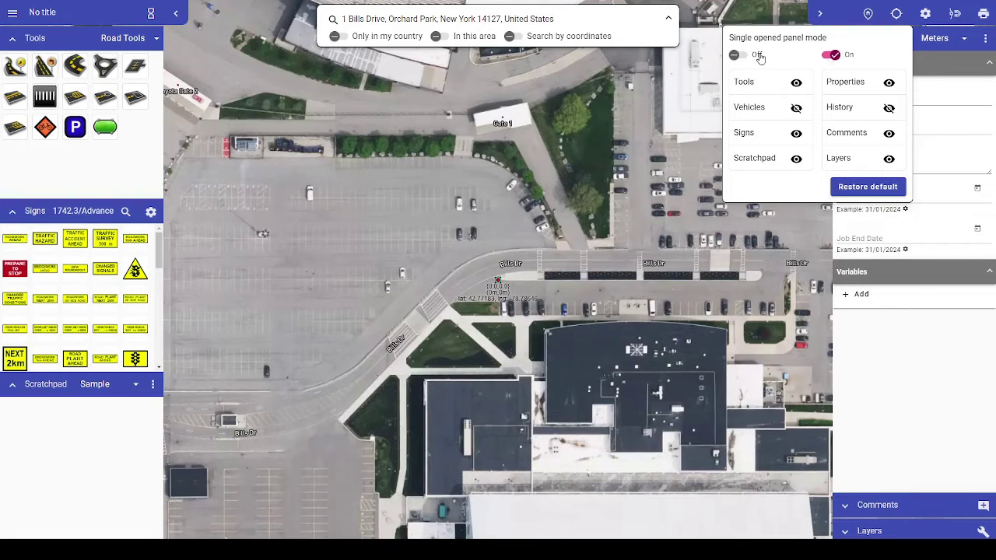
click(736, 55)
click(736, 56)
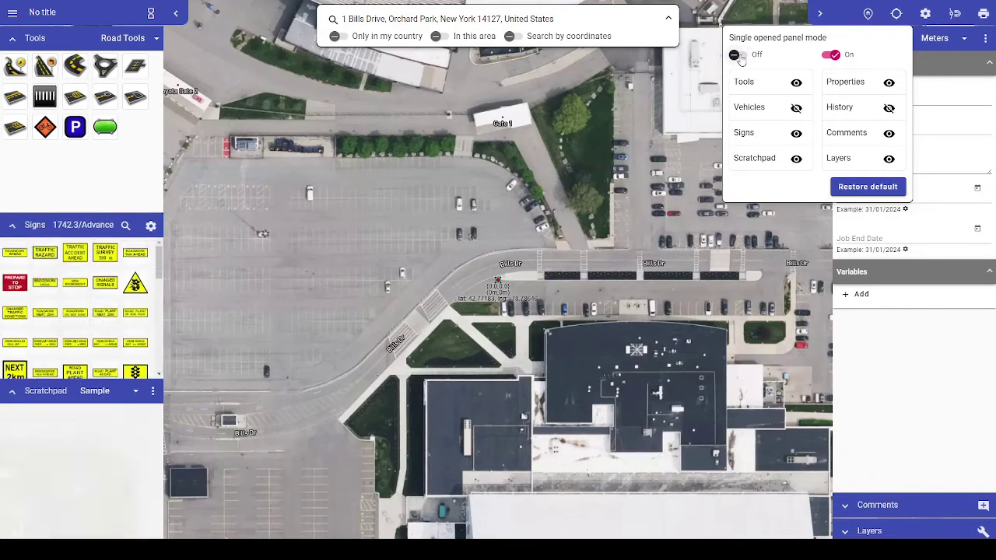
click(826, 56)
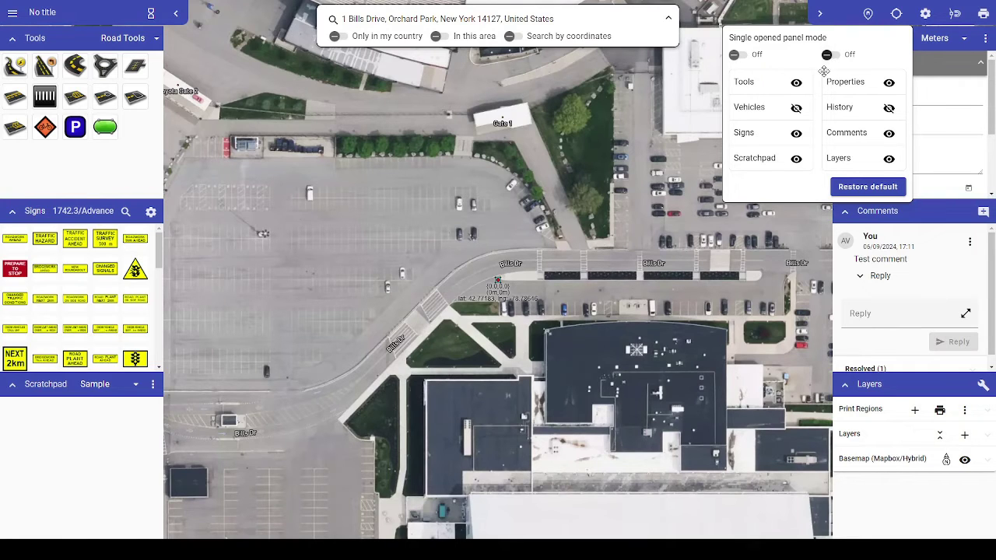
Step: Place a Prepare to Stop sign (T1-18) on the map beside Bills Dr near the crosswalk
click(695, 145)
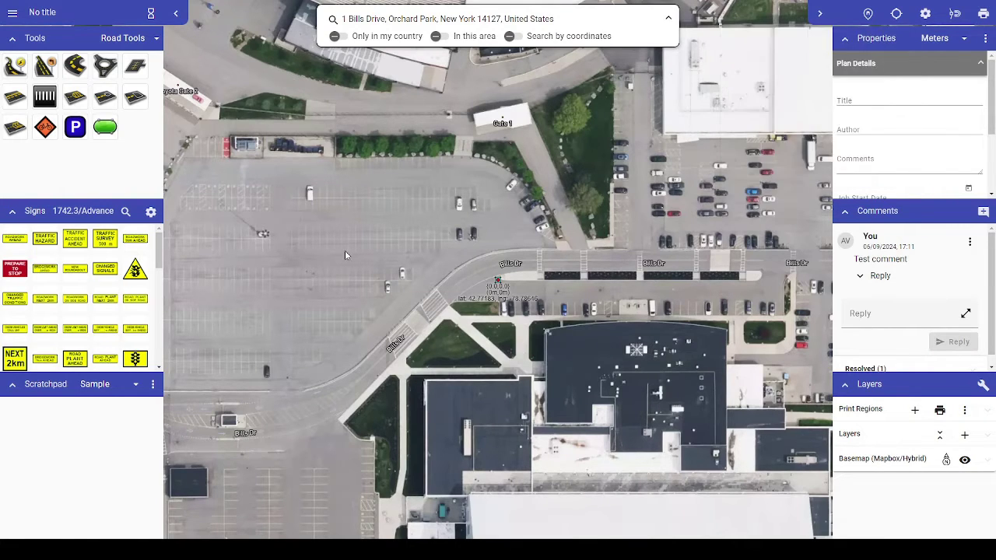
click(16, 272)
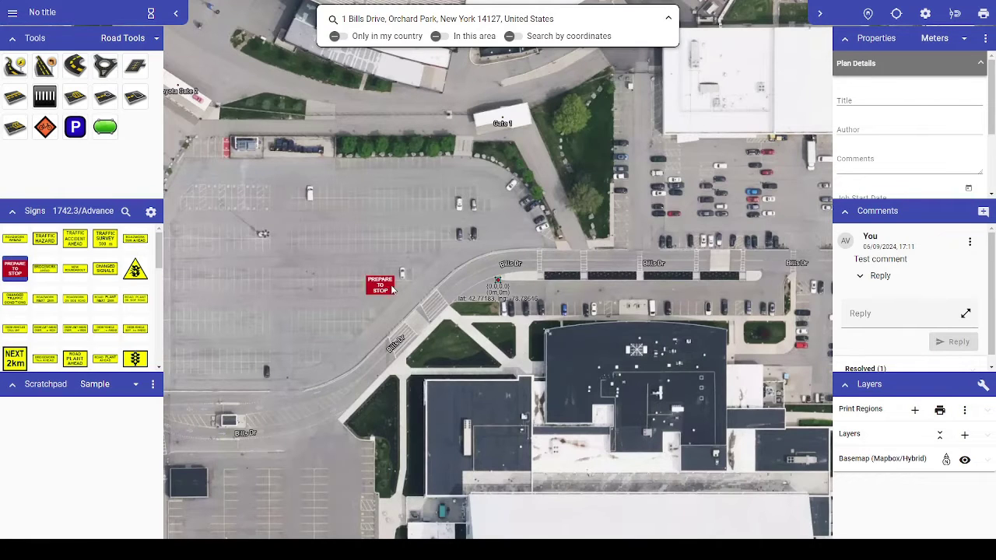
click(420, 284)
key(Escape)
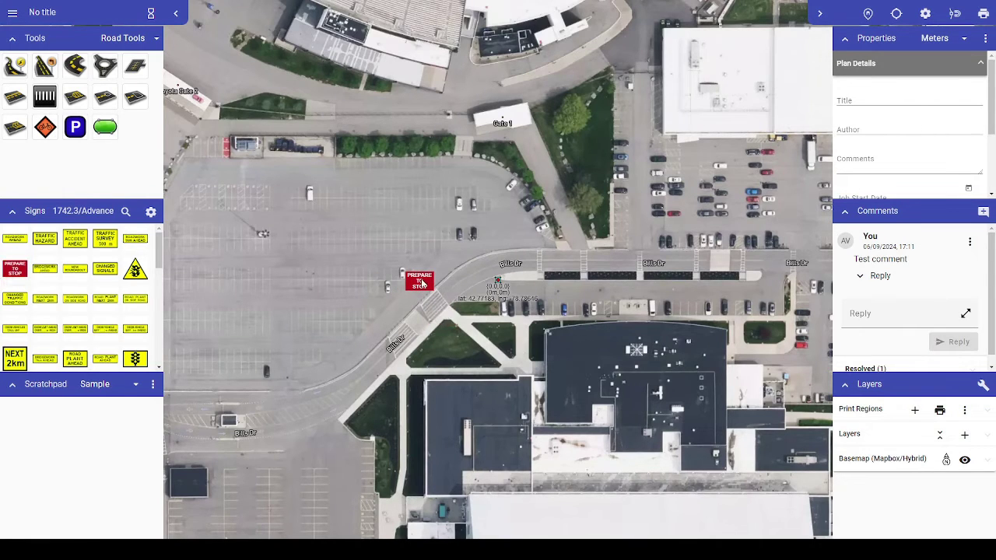
click(420, 282)
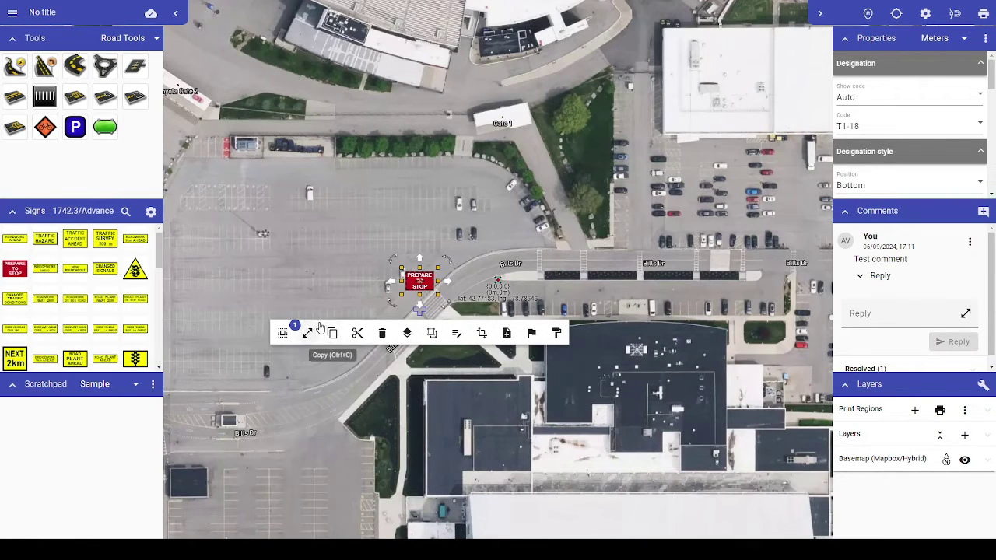
Step: Expand and collapse the sign's full action list to review its options
click(308, 338)
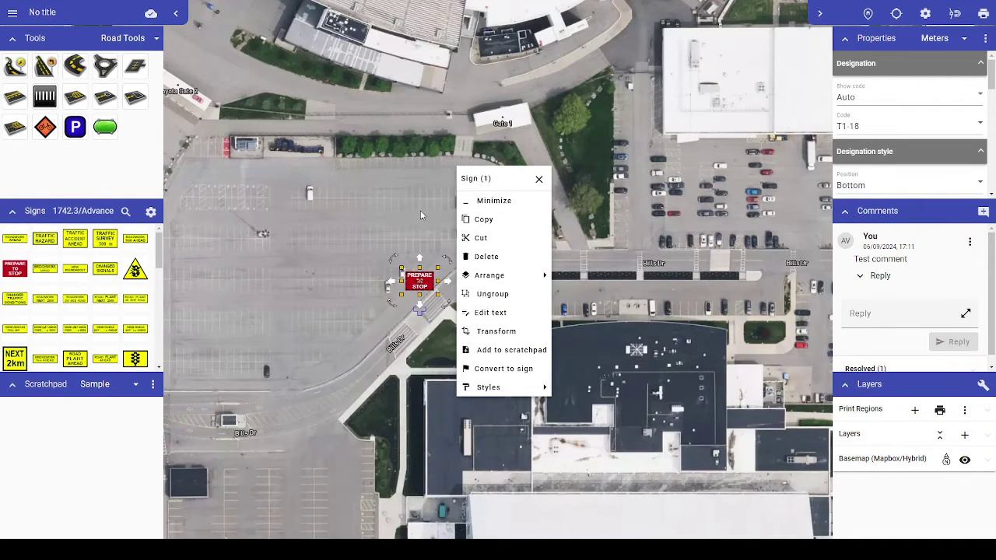
click(515, 203)
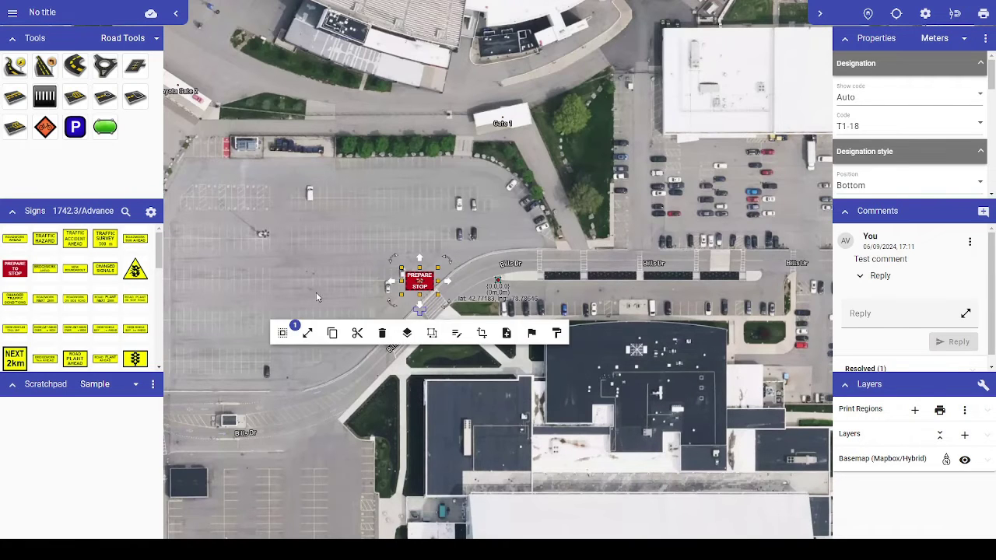
click(308, 334)
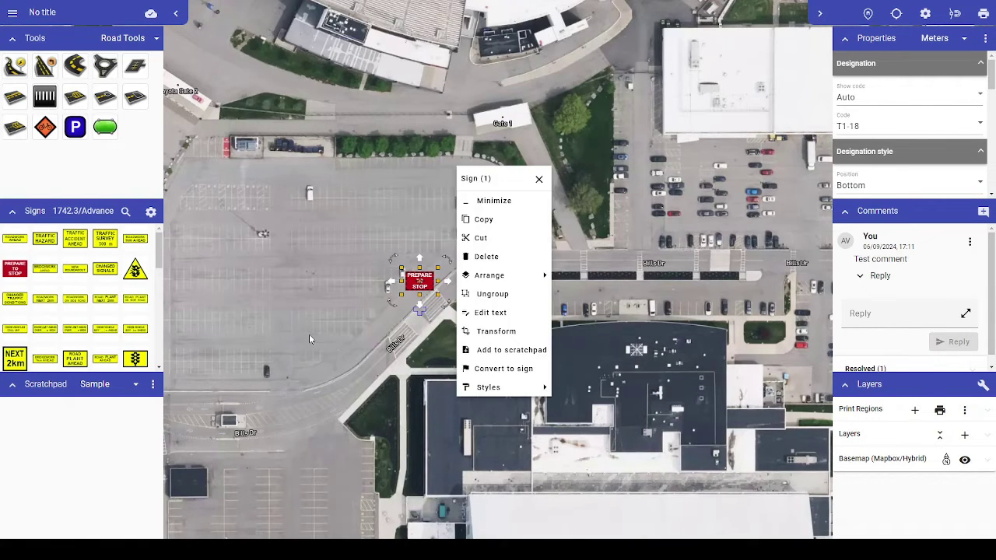
click(484, 203)
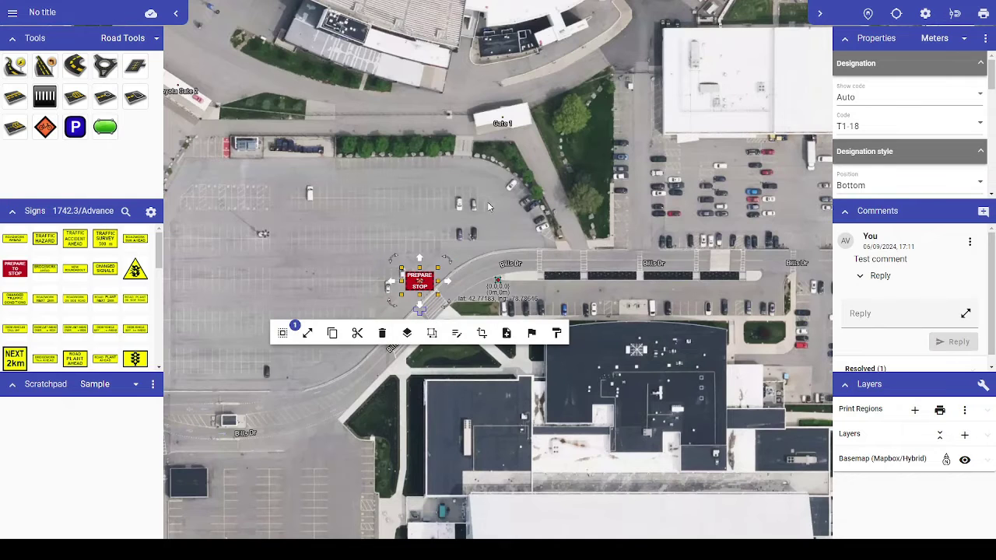
Step: Zoom in, nudge the Prepare to Stop sign up-left and enlarge it
scroll(420, 293, up, 2)
scroll(415, 289, up, 2)
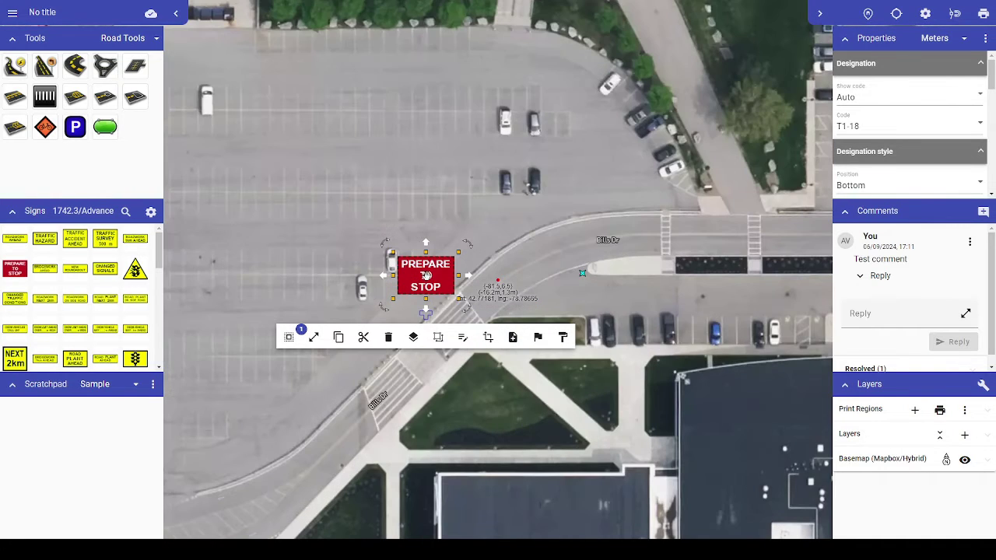
drag(441, 275, 426, 245)
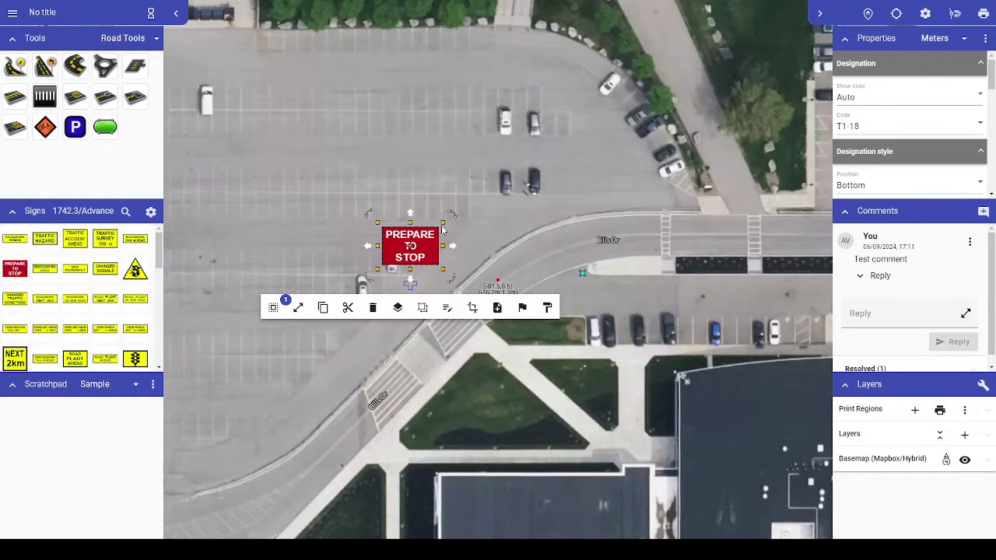
mouse_move(444, 220)
mouse_down()
mouse_move(473, 198)
mouse_move(456, 208)
mouse_move(468, 221)
mouse_move(460, 212)
mouse_up()
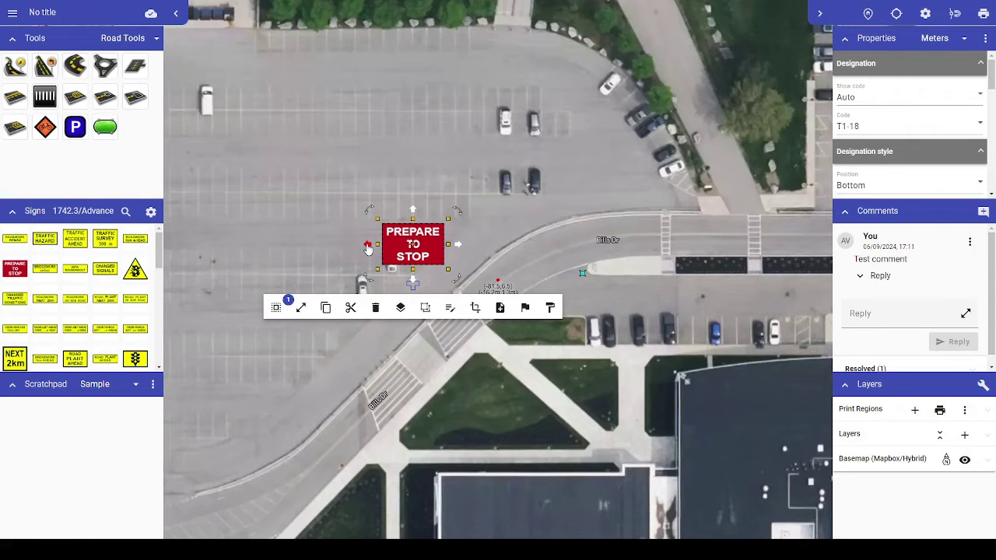
Step: Draw an arrow from the sign into the parking lot, then delete it
click(368, 247)
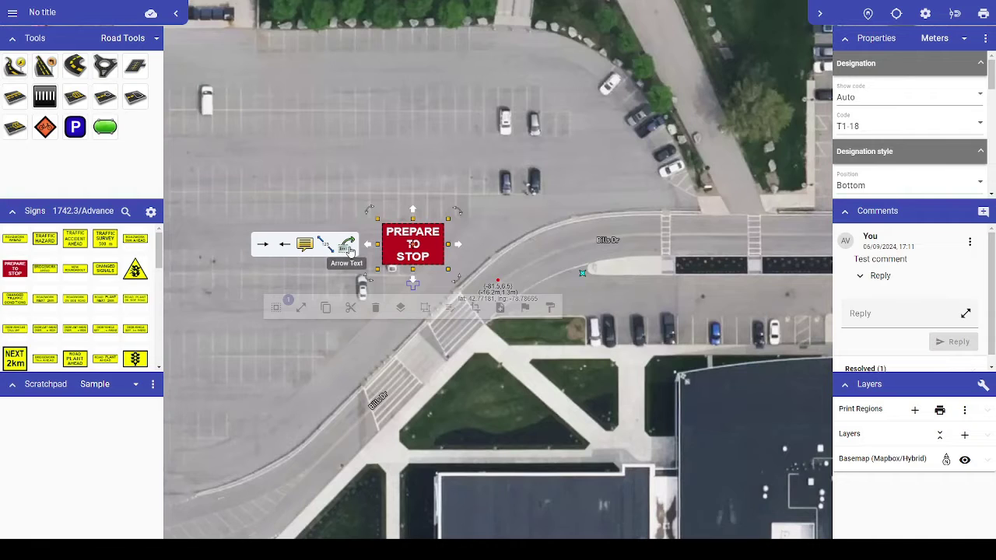
click(289, 247)
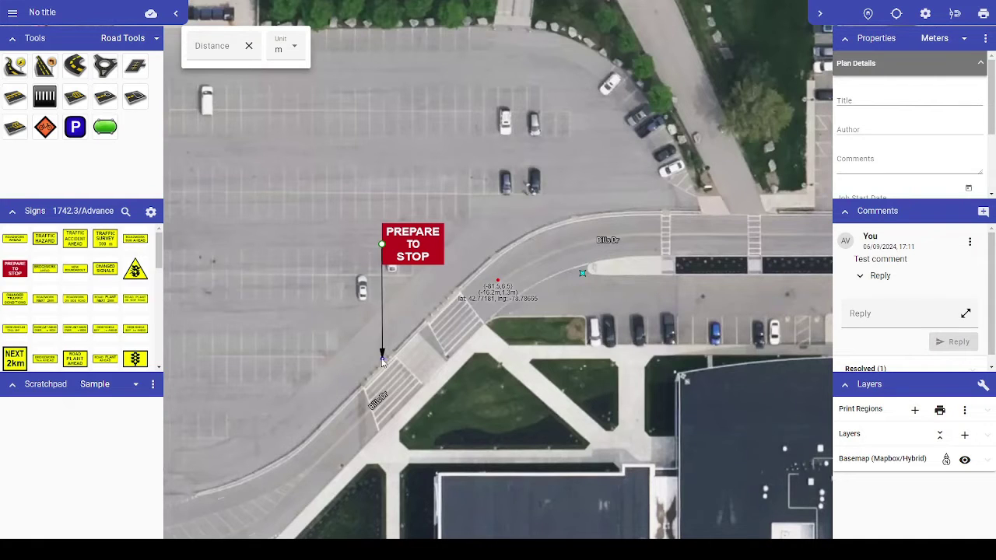
click(295, 306)
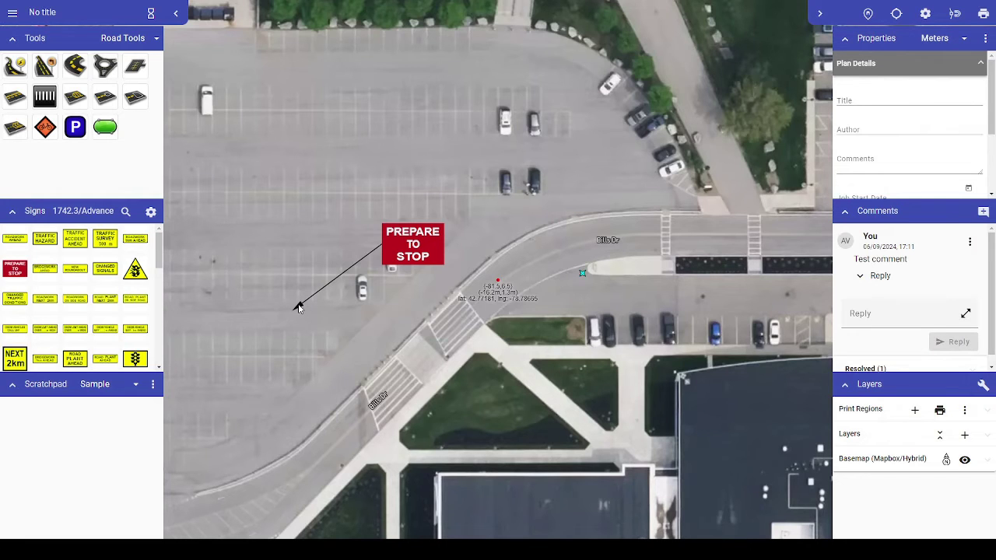
click(297, 307)
key(Delete)
click(408, 257)
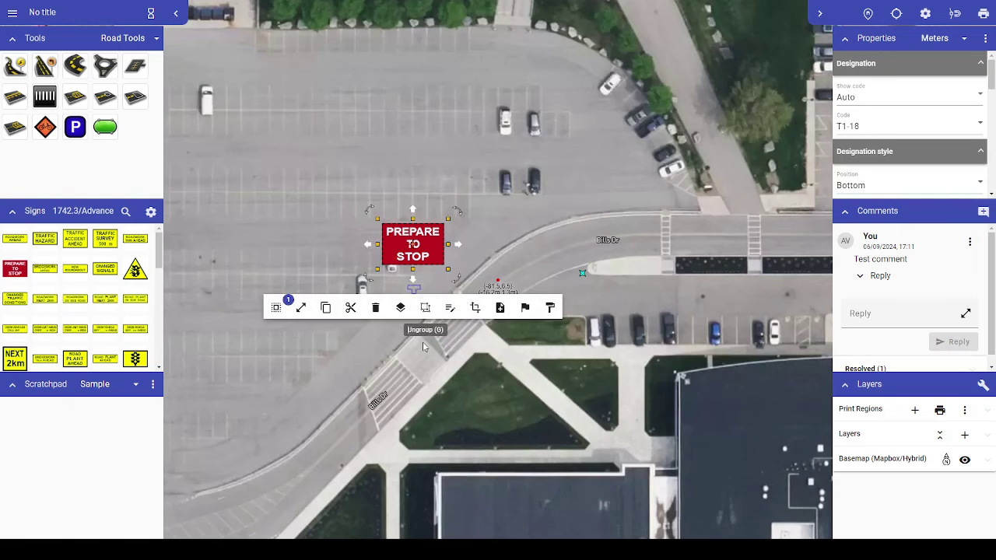
click(390, 371)
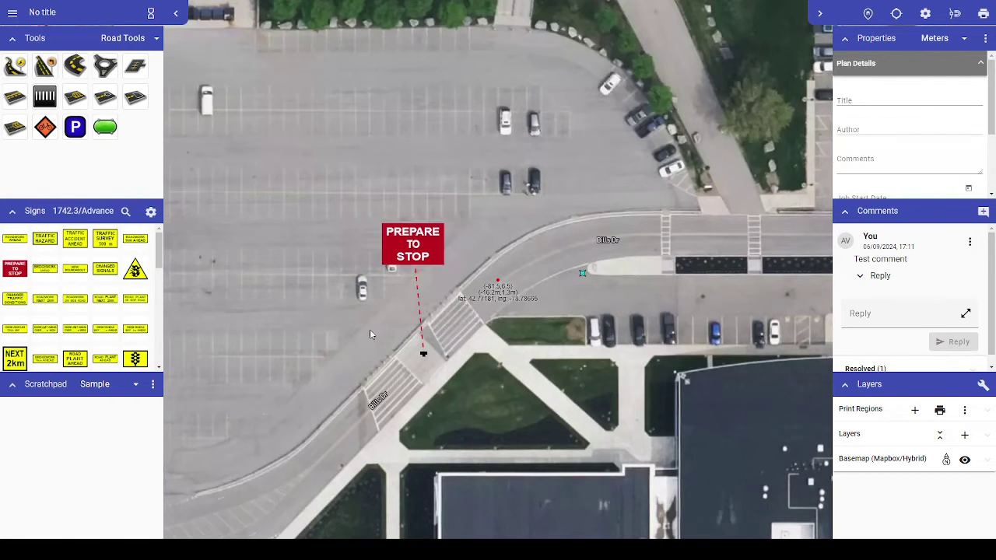
Step: Check the leader line's end point, zoom out and select the Prepare to Stop sign
click(423, 356)
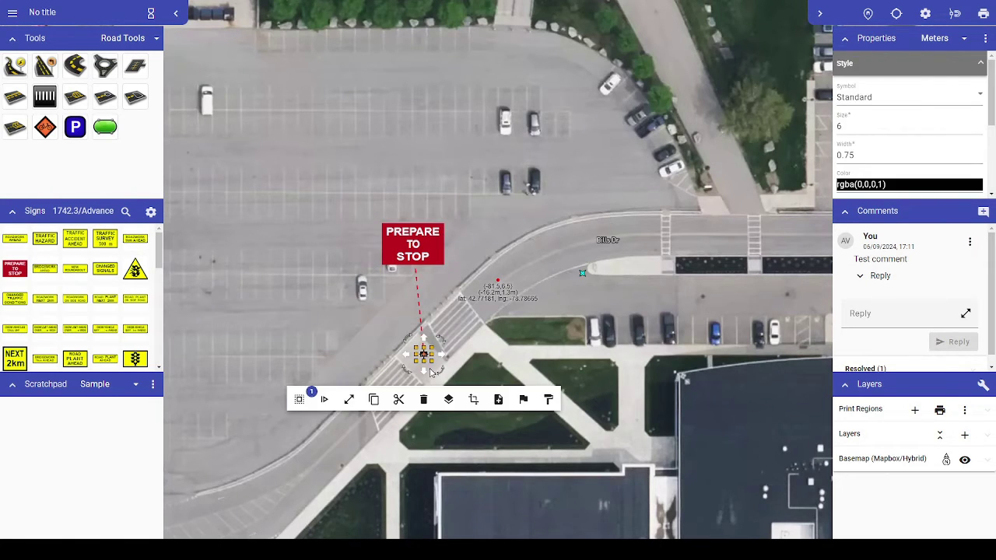
click(432, 372)
scroll(547, 254, down, 1)
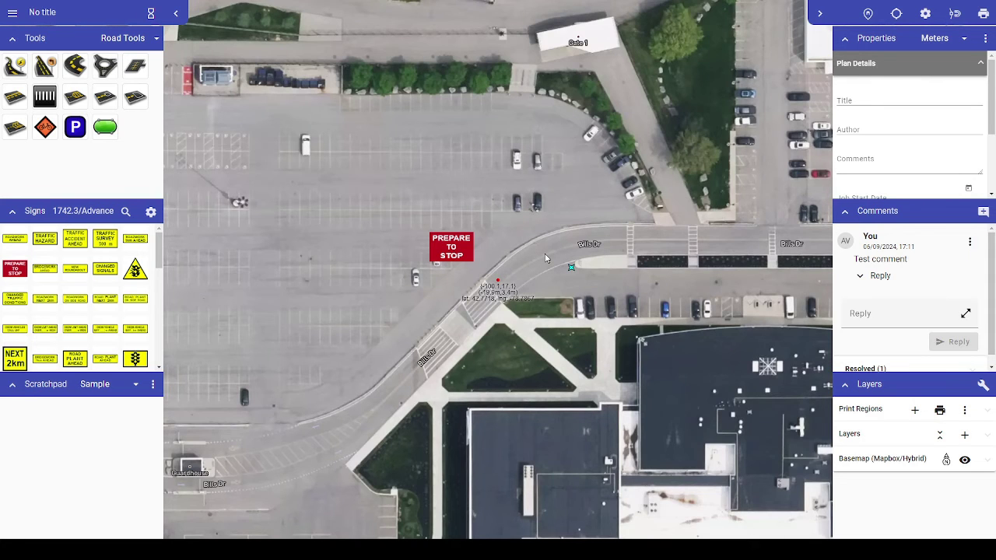
scroll(545, 258, down, 1)
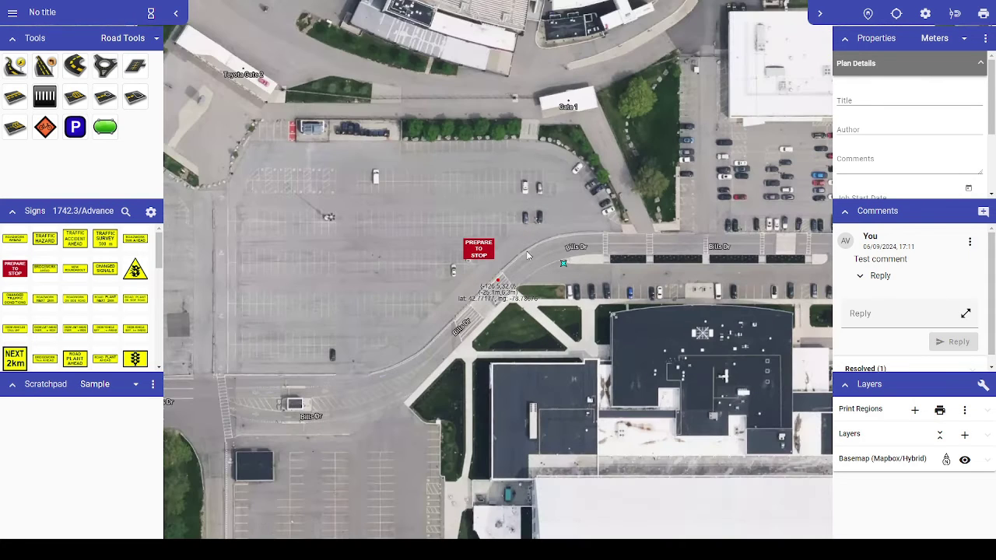
click(482, 251)
Step: Trace a grey road region around the car park along Bills Dr, enclosing the sign
click(134, 65)
click(277, 140)
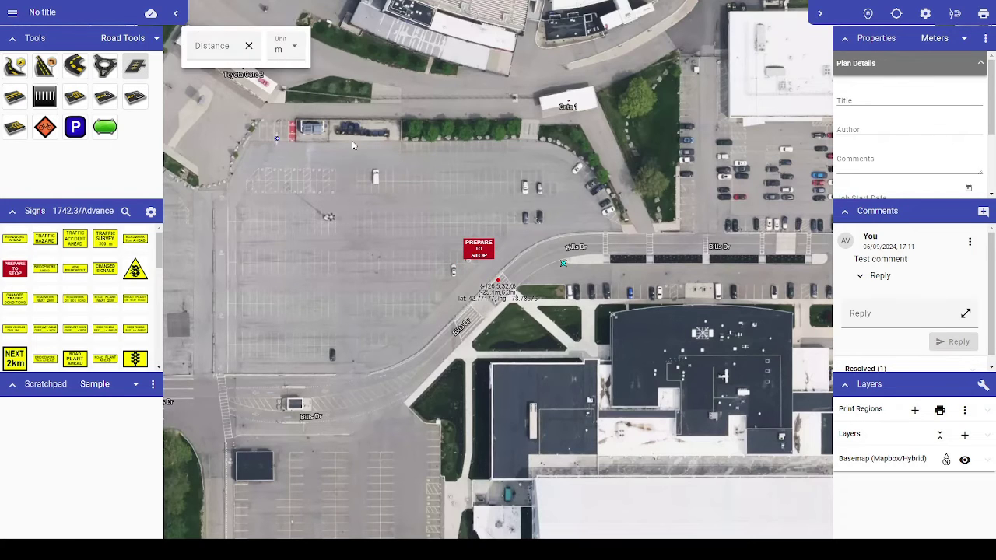
click(555, 142)
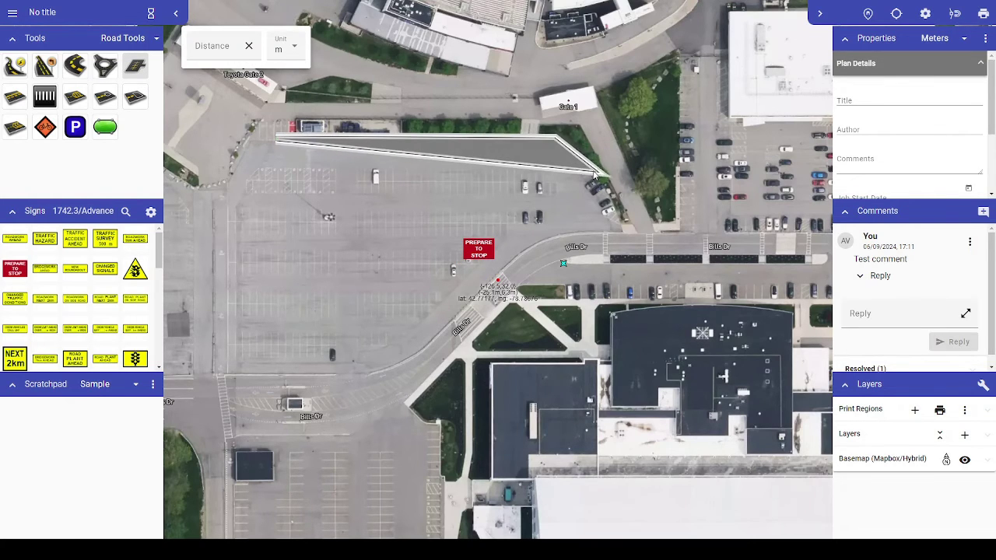
click(598, 173)
click(622, 230)
click(563, 235)
click(518, 256)
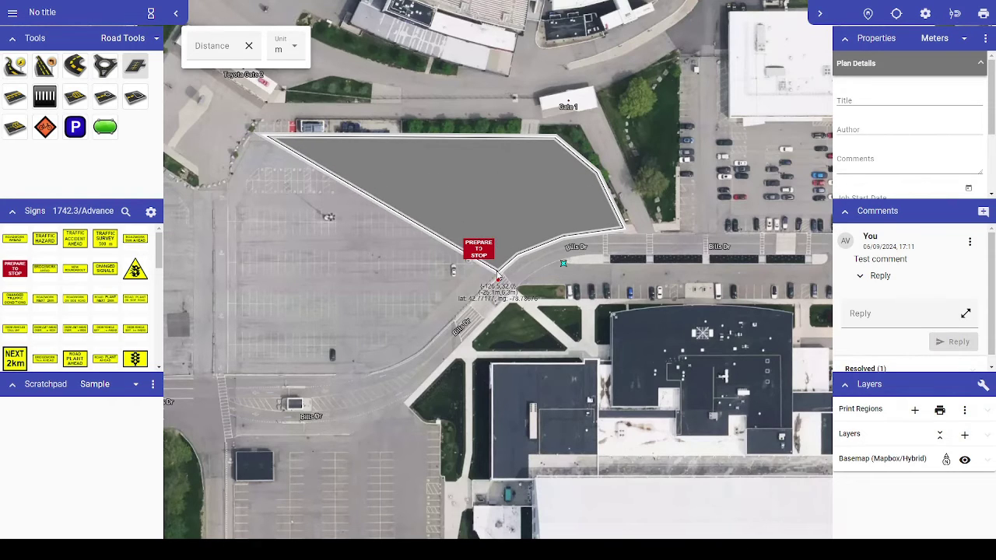
click(407, 361)
click(354, 368)
click(227, 372)
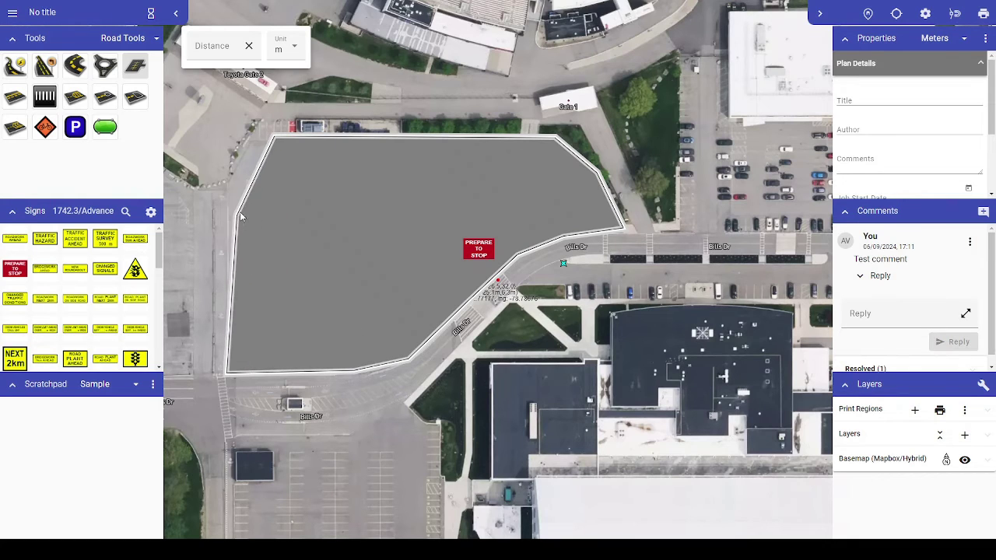
double_click(232, 190)
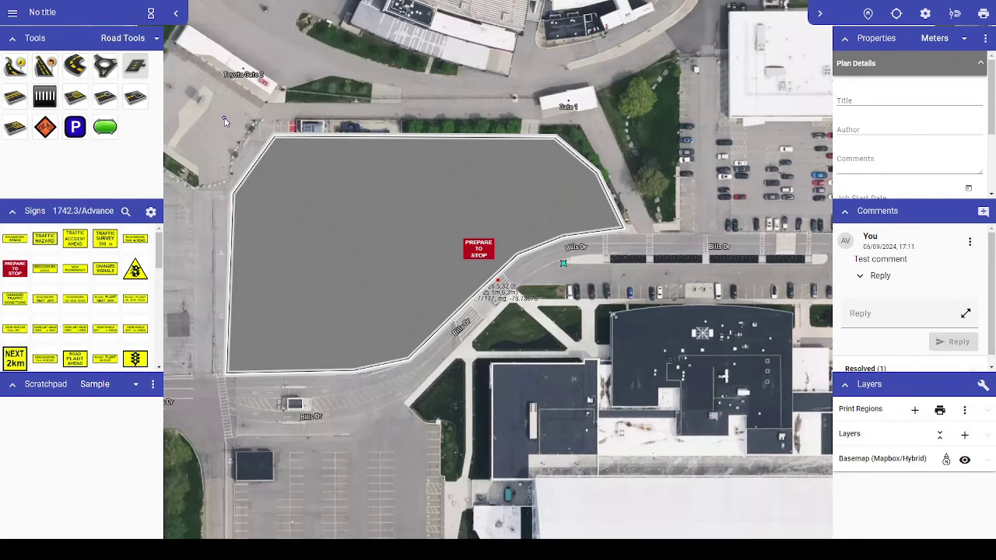
Step: Place number stamps 1 in the grey region, 2 on Bills Dr and 3 on the grass island
click(140, 41)
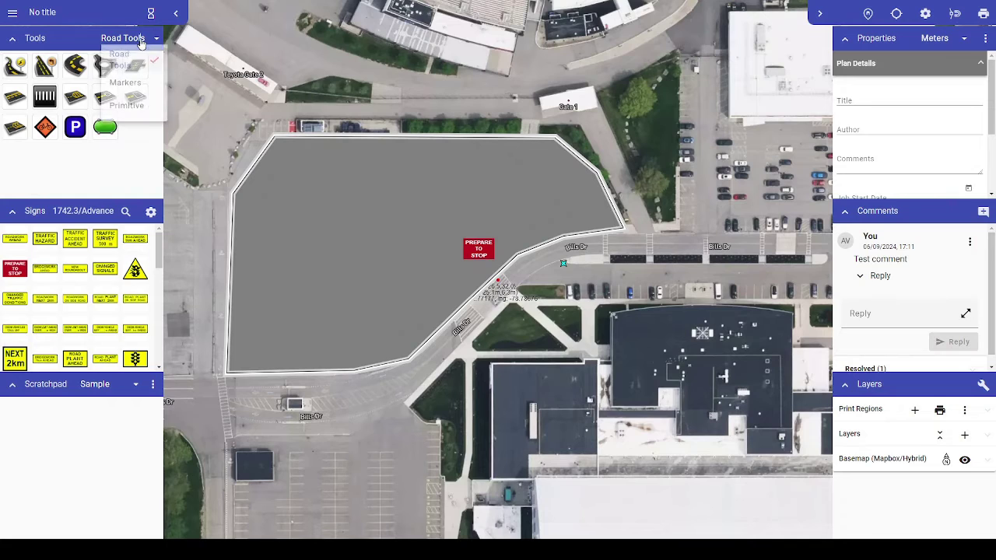
click(140, 85)
click(137, 98)
click(302, 276)
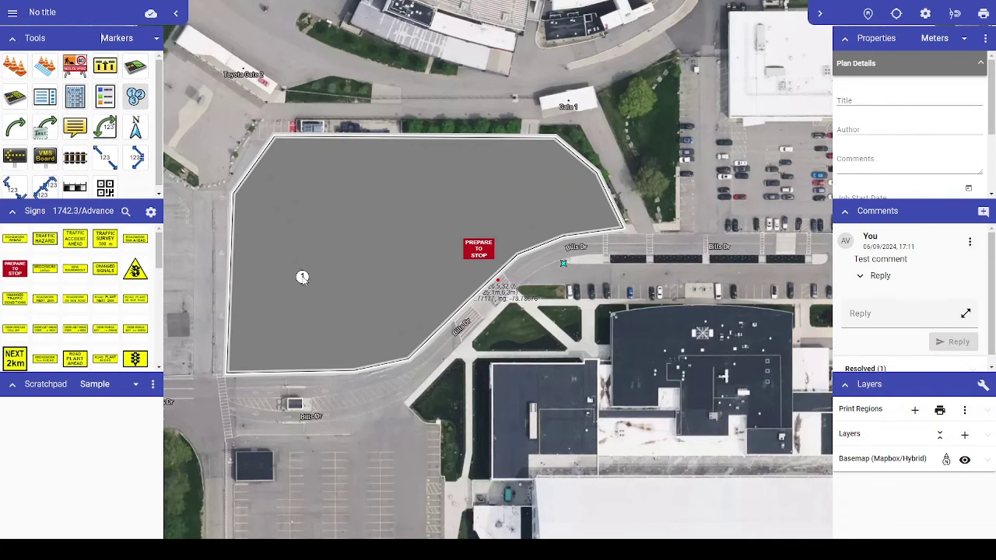
click(347, 410)
click(443, 397)
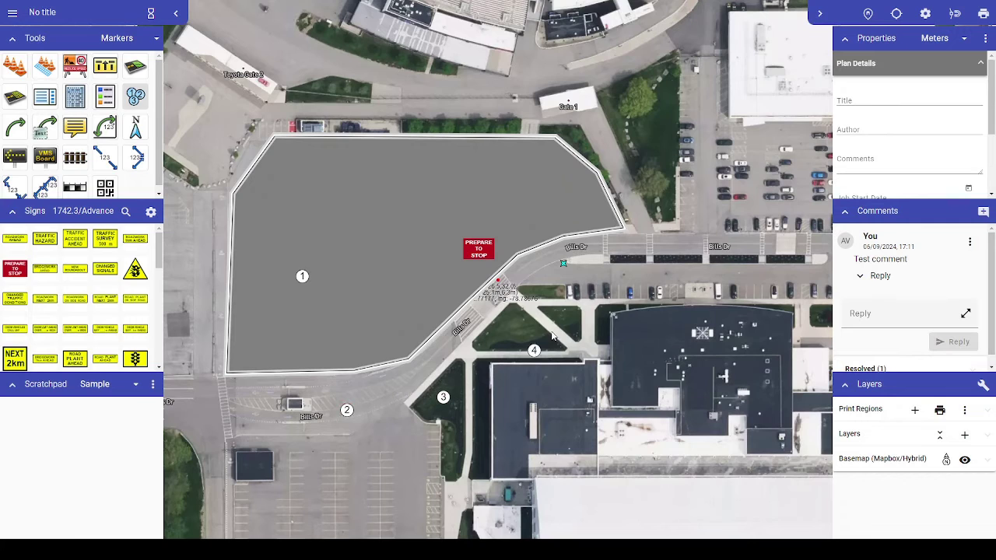
key(Escape)
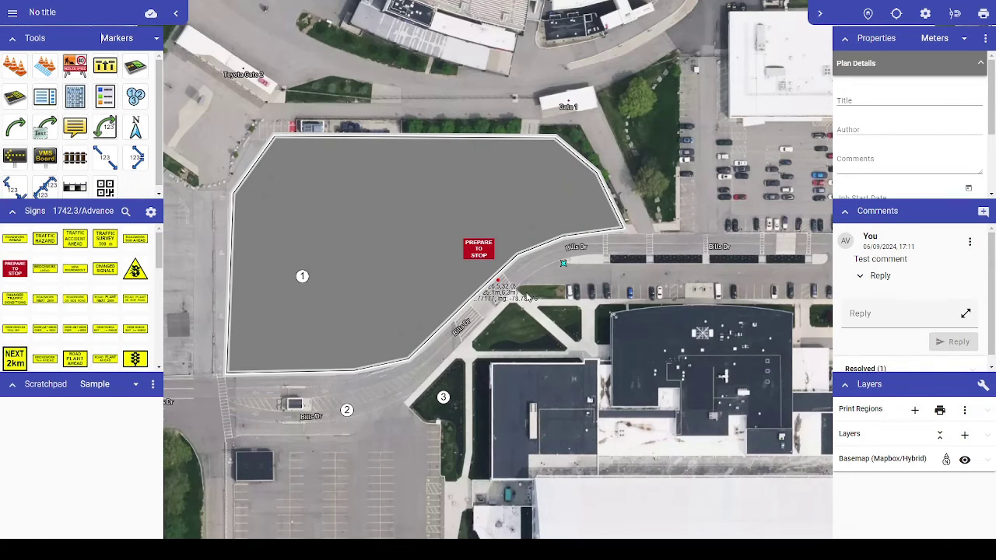
drag(674, 245, 758, 463)
scroll(101, 176, down, 1)
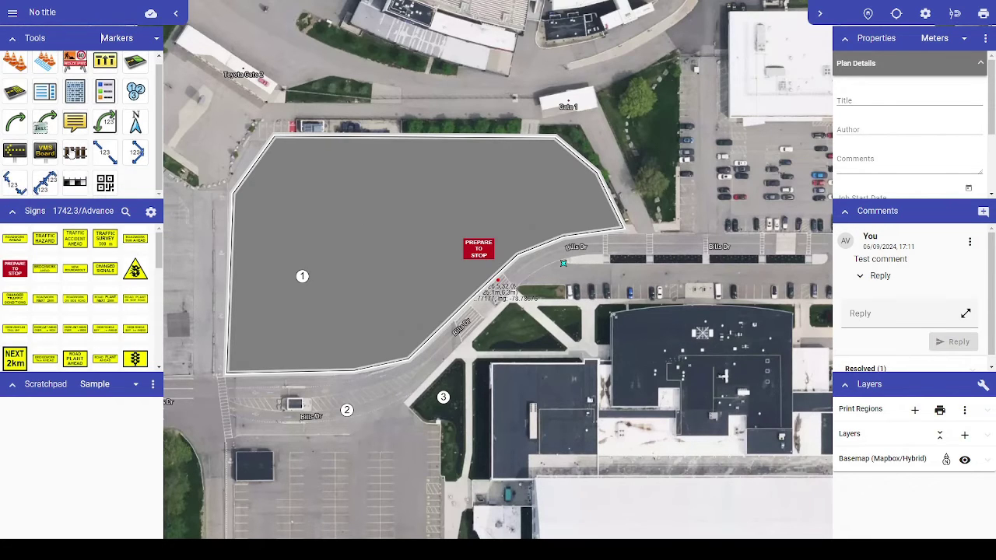
click(108, 185)
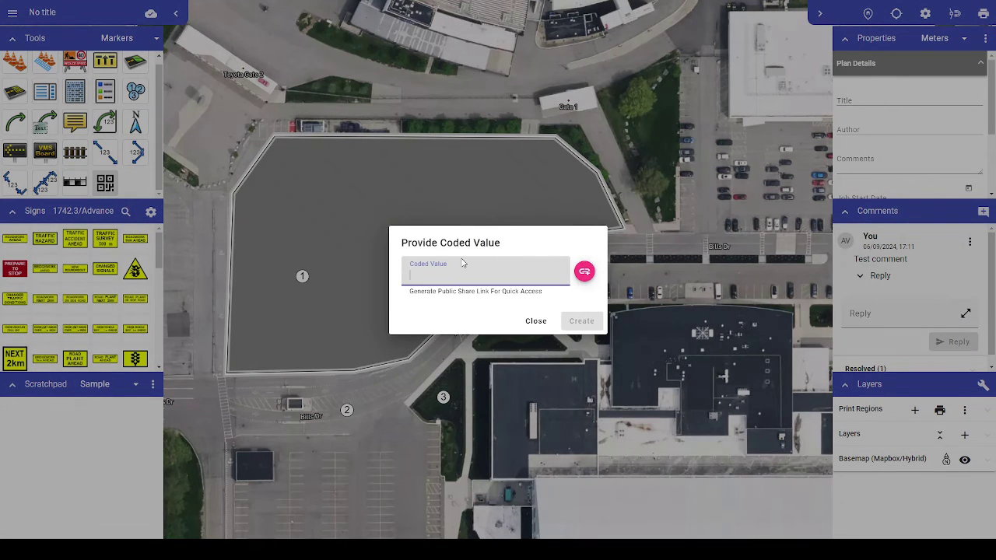
text(https://invarion.com)
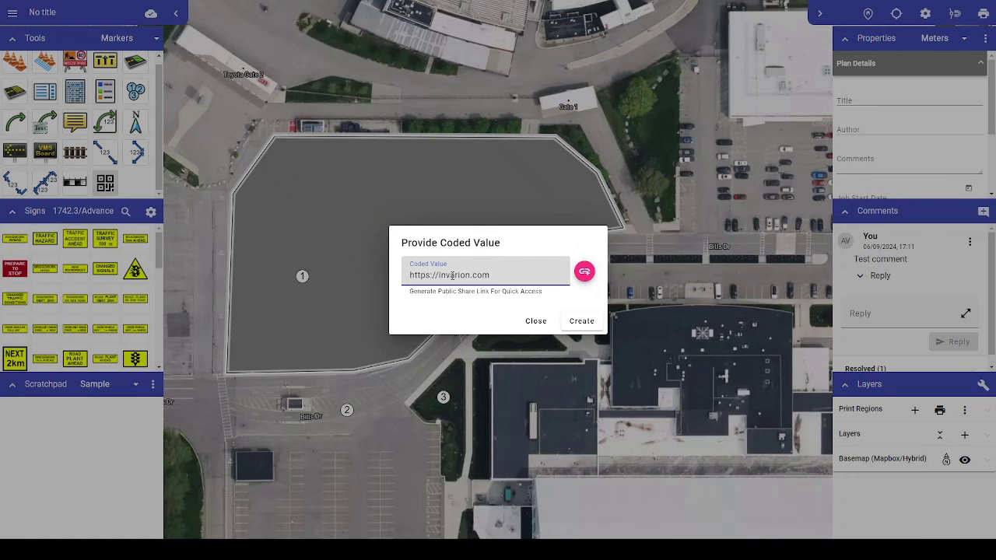
click(536, 322)
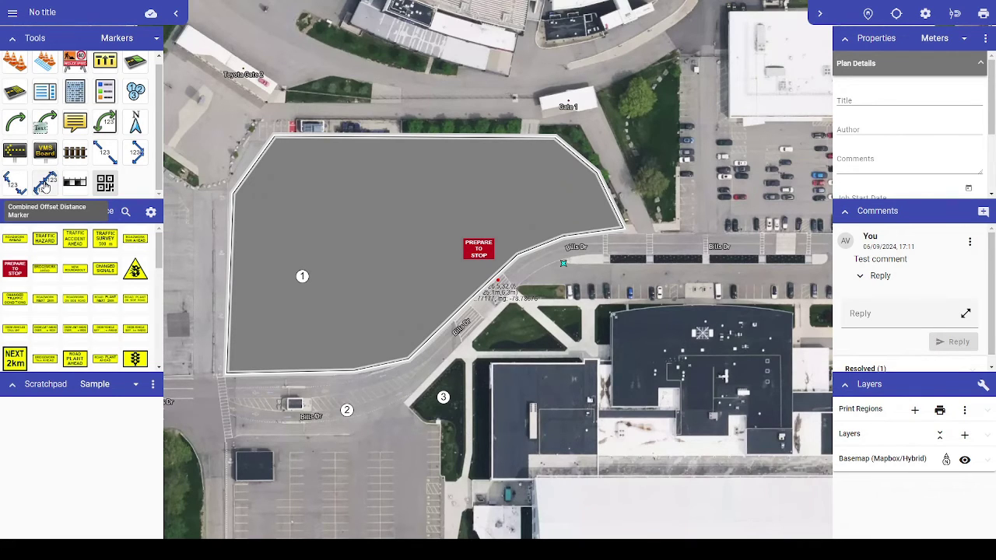
Step: Add a combined offset distance marker along the lower edge: 25.6, 18.1, 20.9, 31.0 m to the sign
click(44, 184)
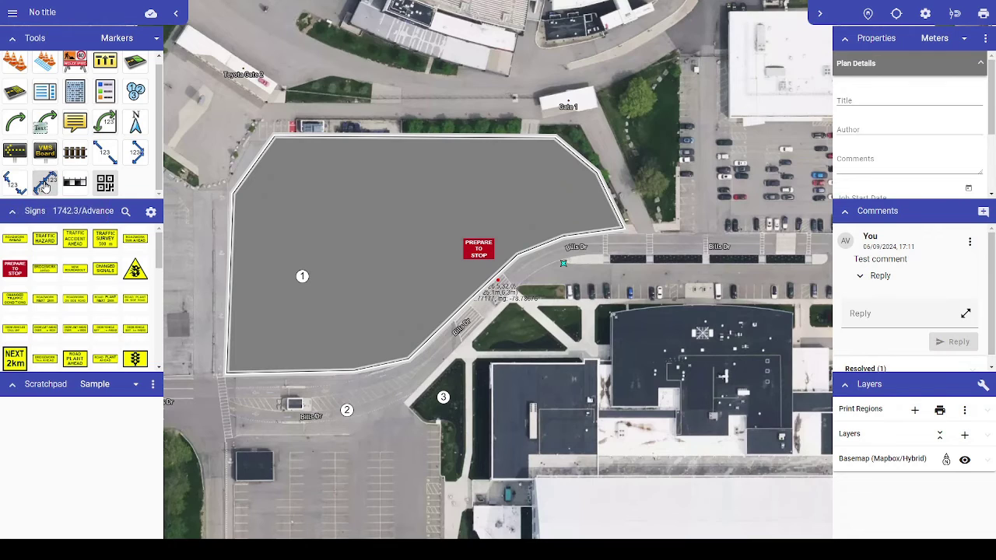
click(243, 374)
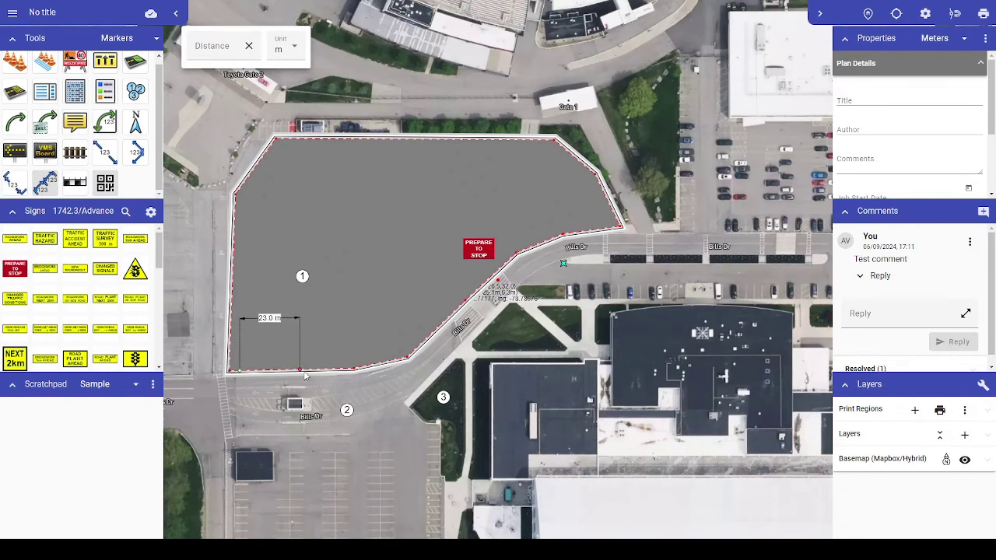
click(307, 371)
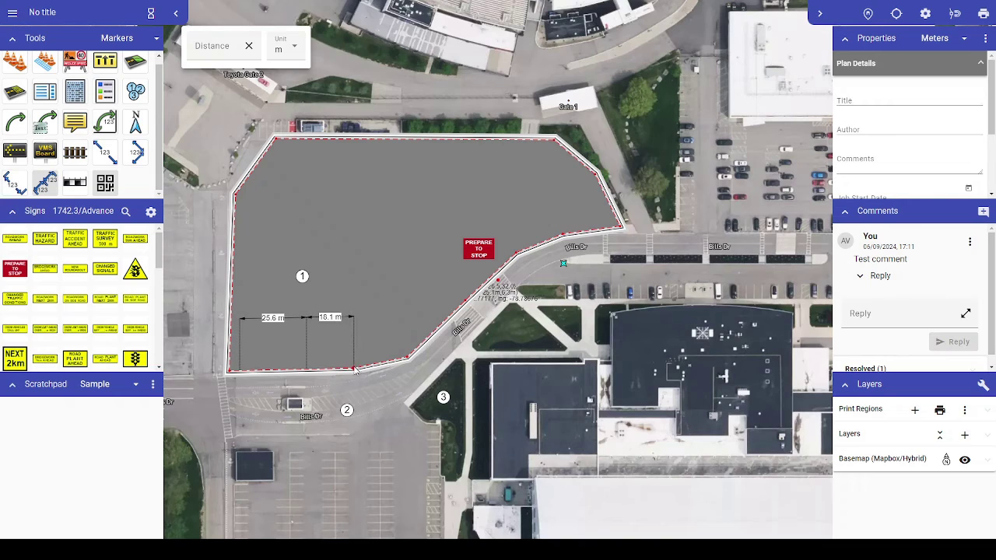
click(355, 370)
click(407, 358)
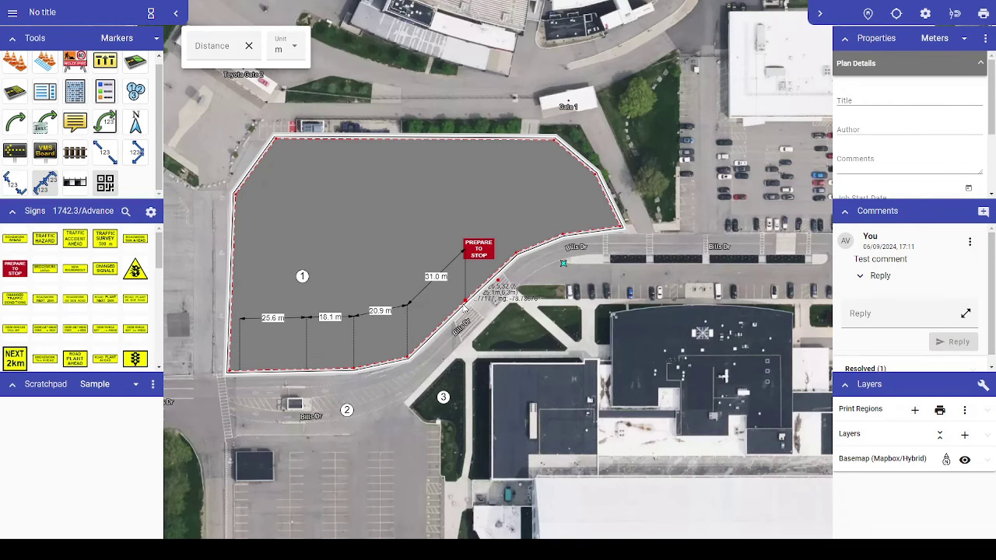
click(464, 304)
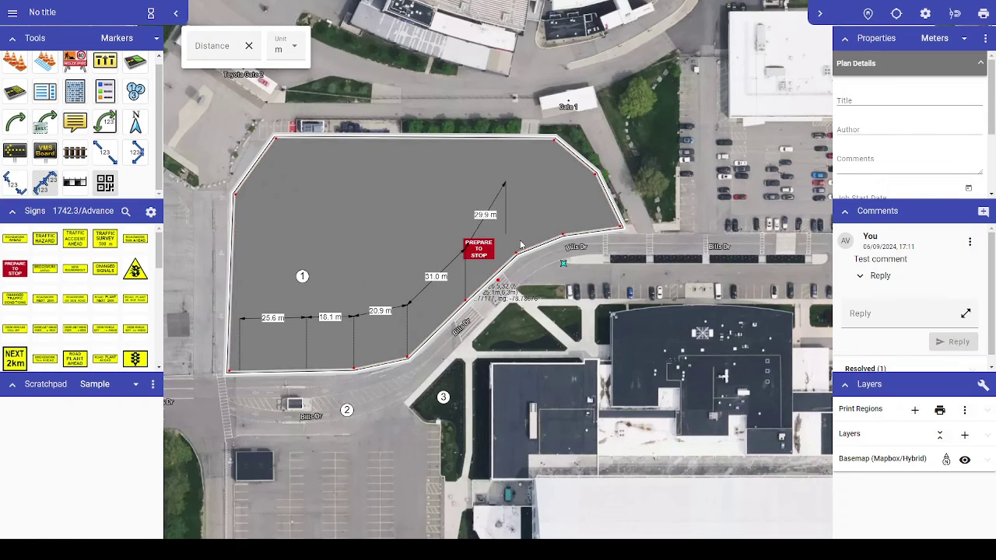
key(Escape)
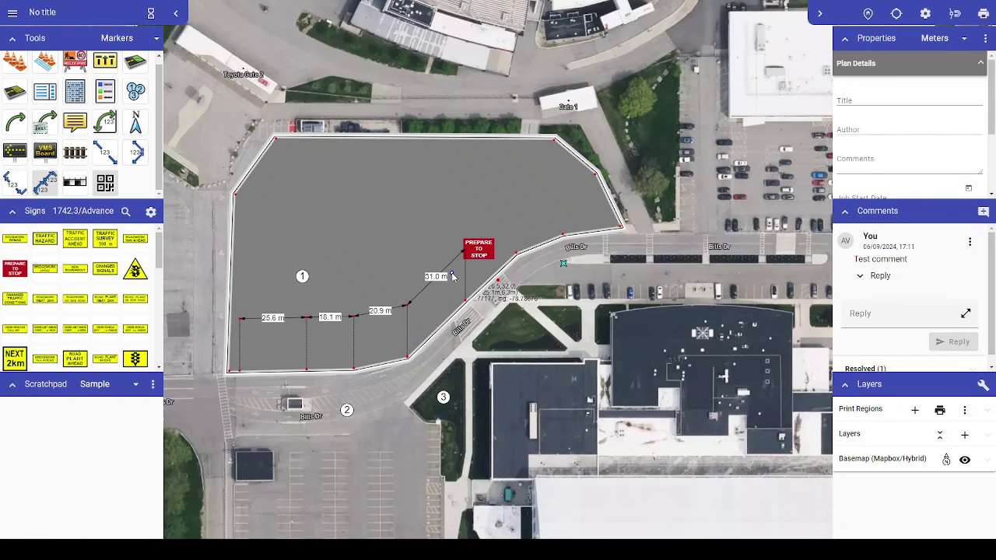
click(441, 282)
scroll(418, 305, up, 1)
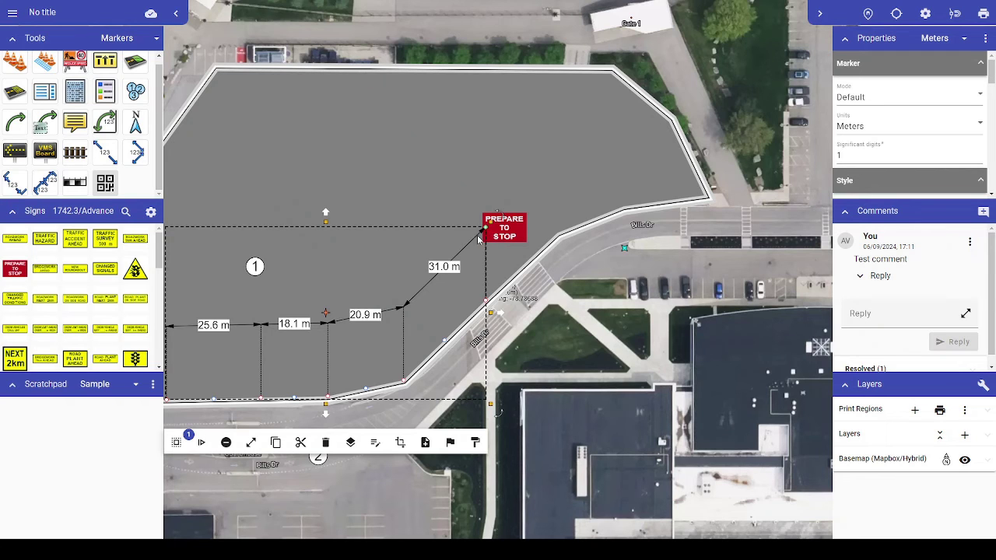
Step: Shift the Prepare to Stop sign up-right and pull the marker's 31.0 m end point back from it
drag(521, 325, 576, 310)
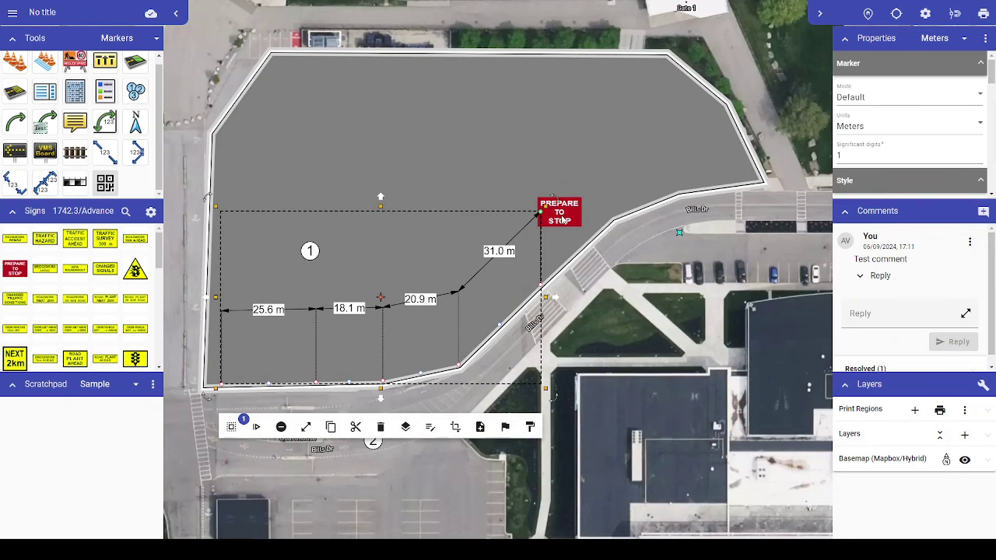
drag(566, 203, 626, 172)
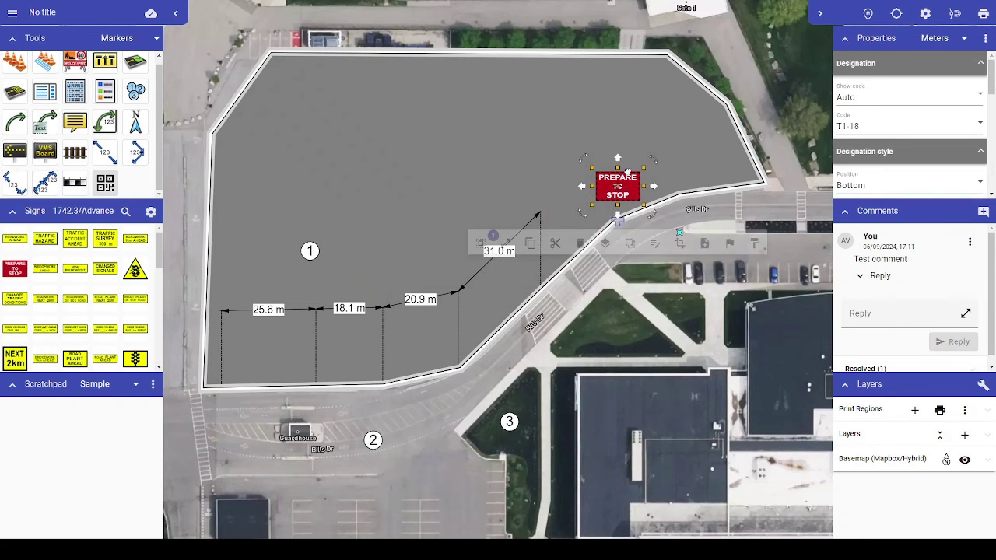
click(505, 256)
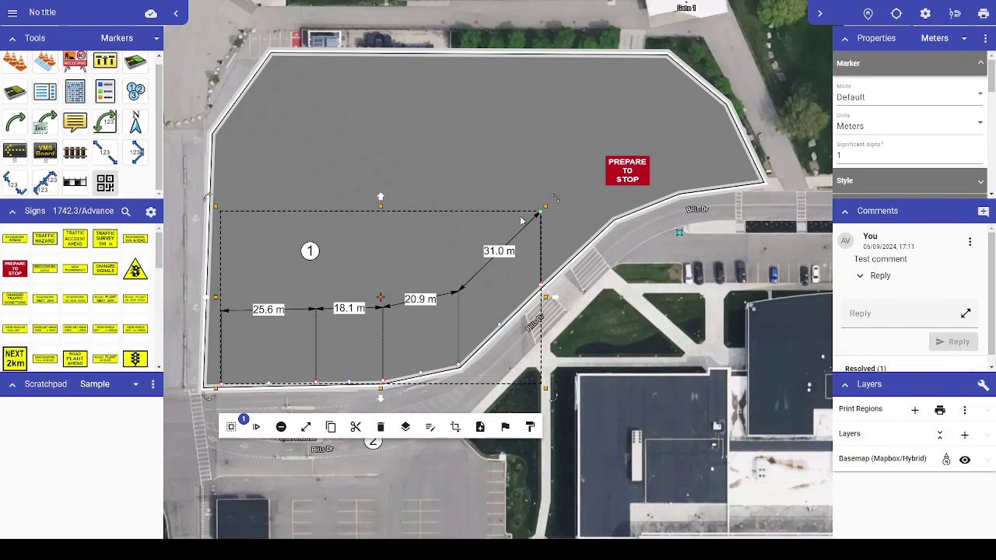
mouse_move(542, 217)
mouse_down()
mouse_move(549, 229)
mouse_move(531, 210)
mouse_up()
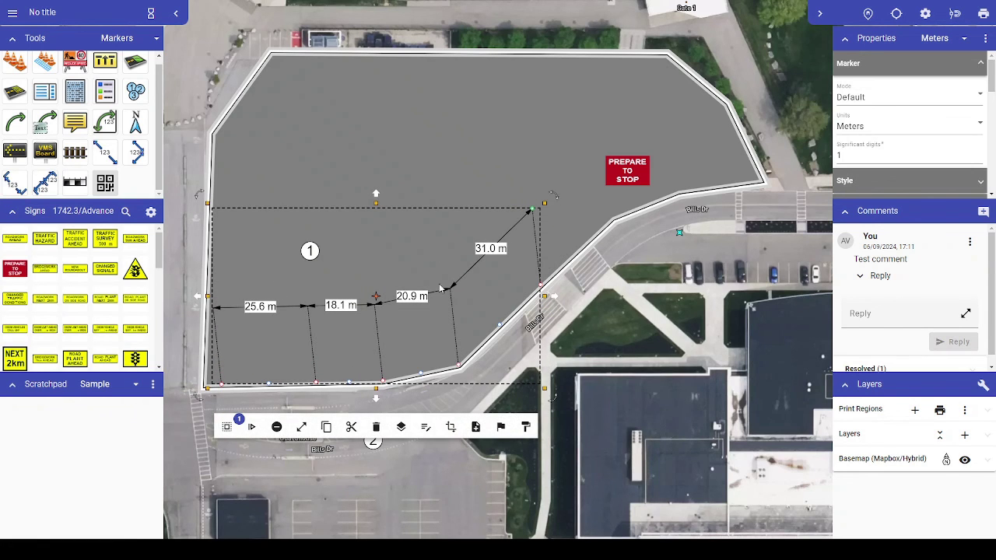
scroll(448, 285, down, 2)
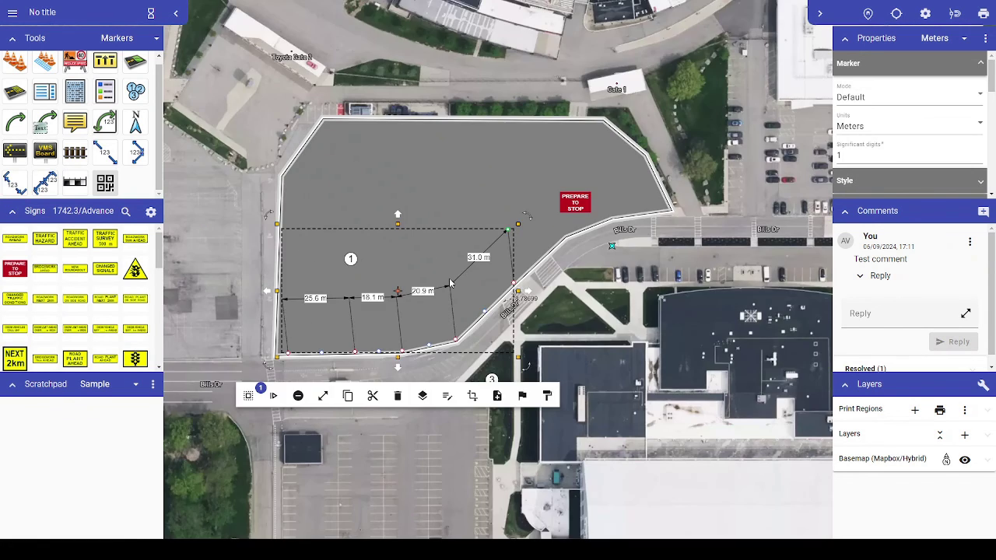
click(548, 312)
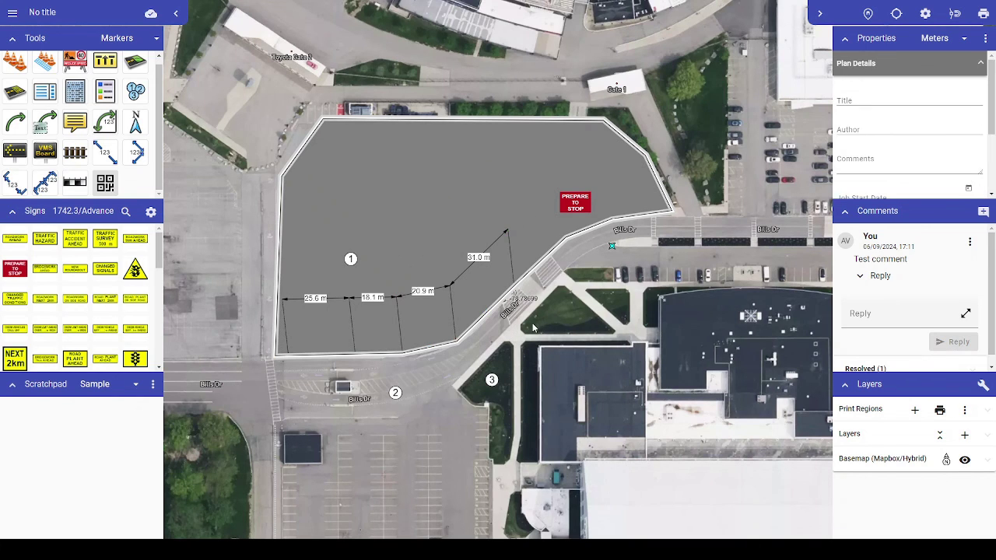